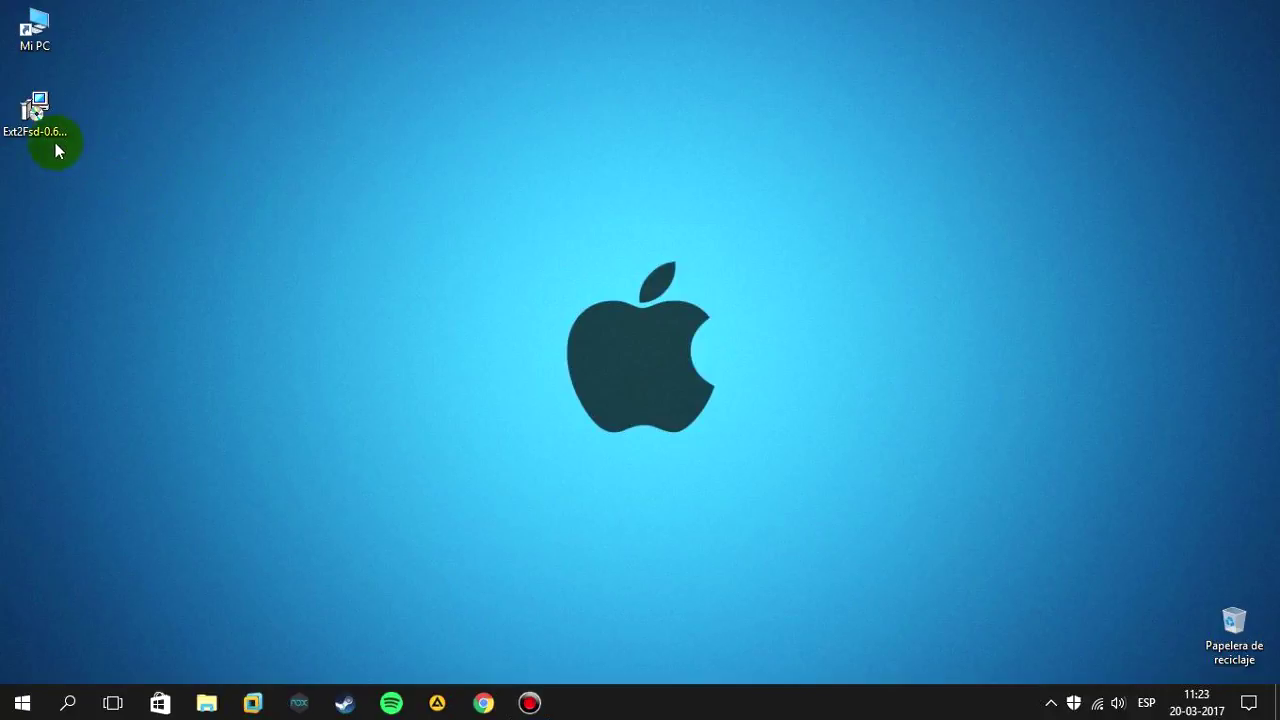
# Place the Ext2Fsd-0.69.1039-02.22.exe file in an open area of the desktop and launch the installer.
pyautogui.moveTo(34, 126); pyautogui.dragTo(463, 186)
pyautogui.click(393, 260)
pyautogui.click(449, 229)
pyautogui.click(331, 234)
pyautogui.click(434, 240)
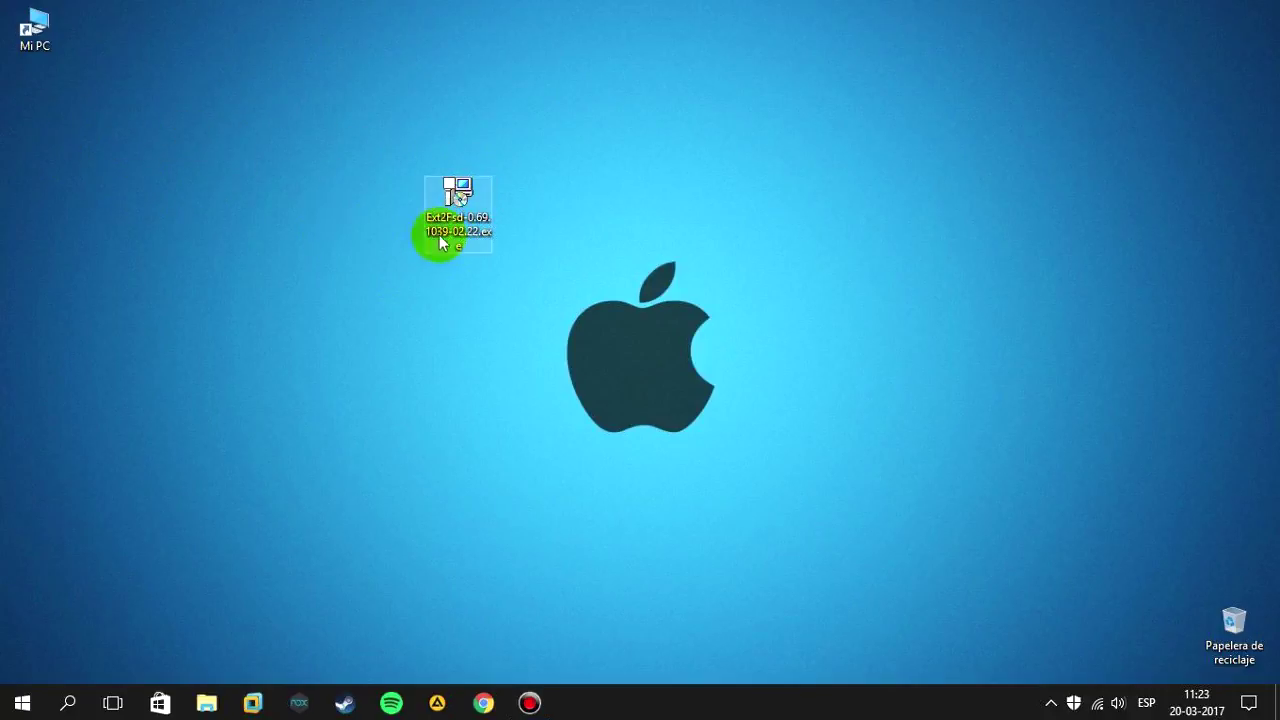
pyautogui.doubleClick(450, 232)
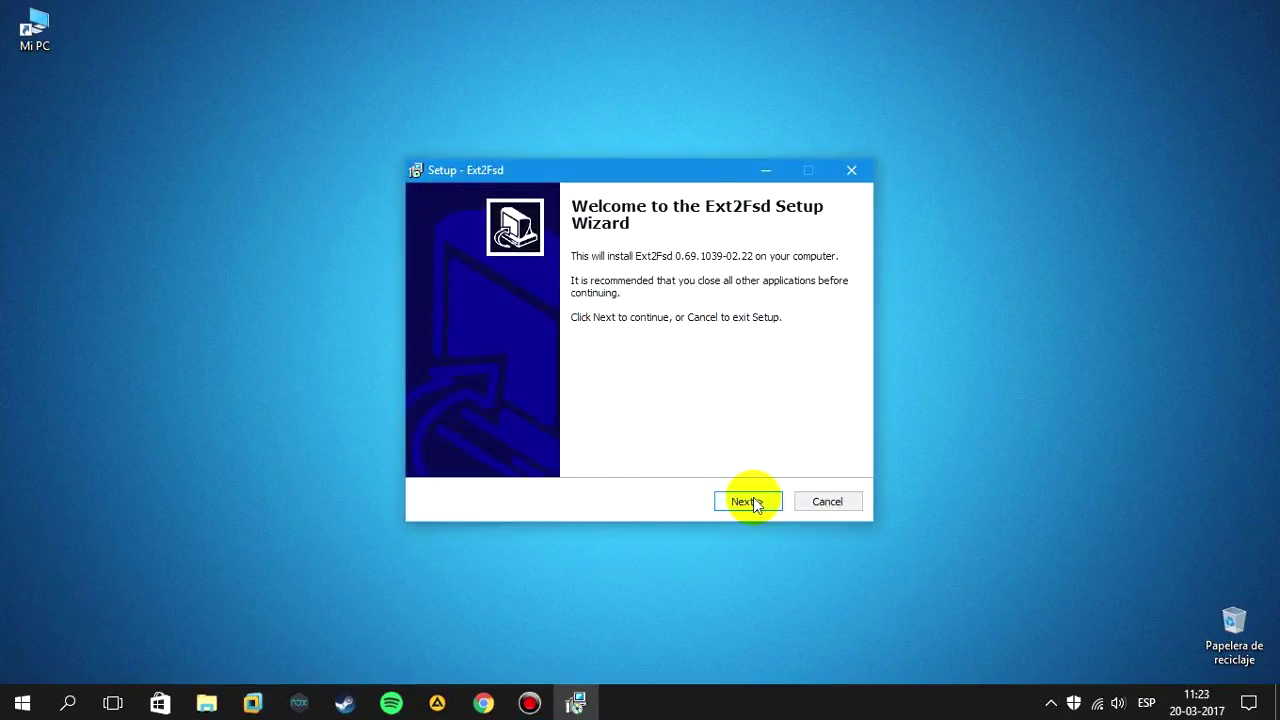
# Install Ext2Fsd with automatic start at boot disabled and Ext2 and Ext3 write support enabled, finishing by starting Ext2 Volume Manager.
pyautogui.click(753, 497)
pyautogui.click(753, 501)
pyautogui.click(753, 501)
pyautogui.click(753, 501)
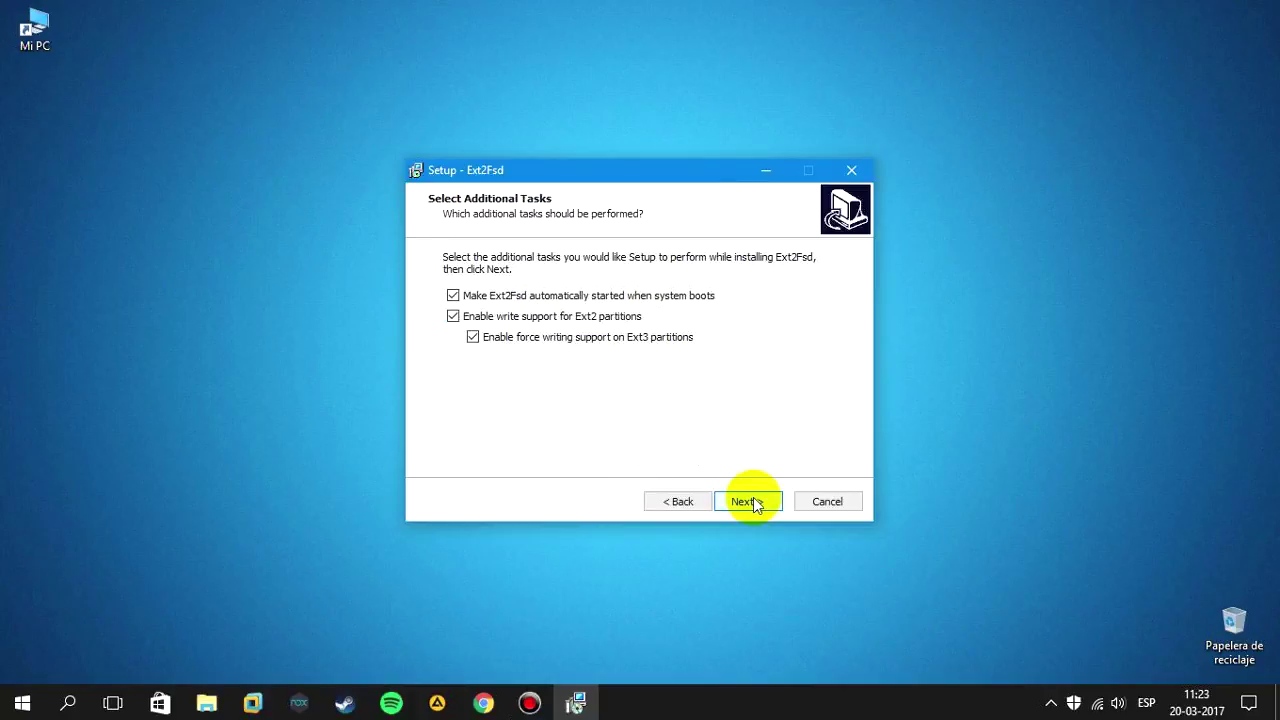
pyautogui.click(455, 296)
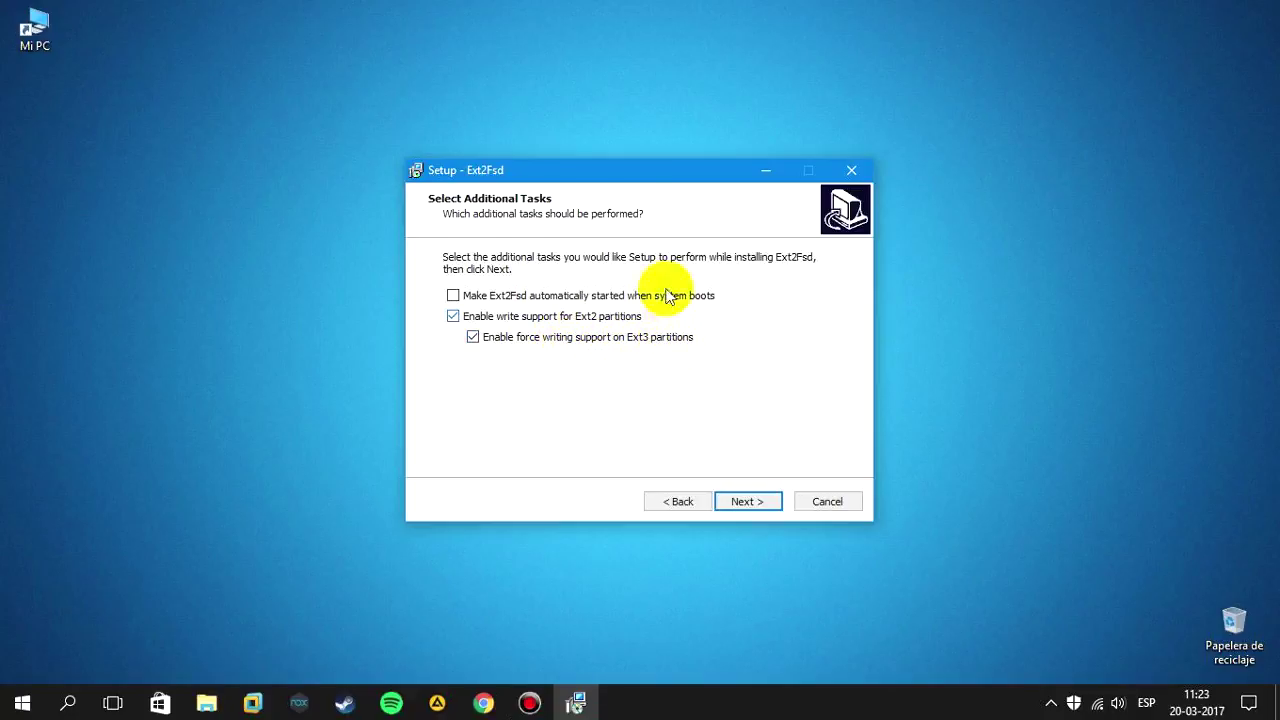
pyautogui.click(749, 501)
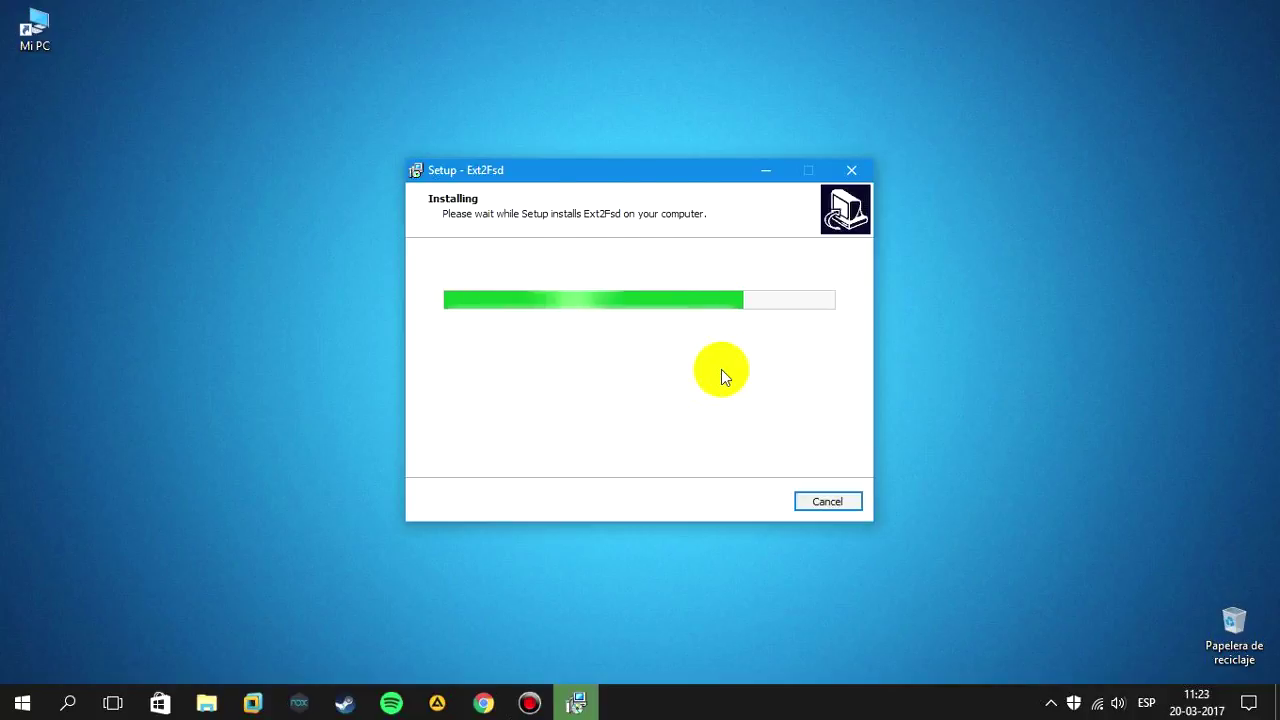
pyautogui.moveTo(611, 173)
pyautogui.mouseDown()
pyautogui.moveTo(600, 177)
pyautogui.moveTo(613, 198)
pyautogui.mouseUp()
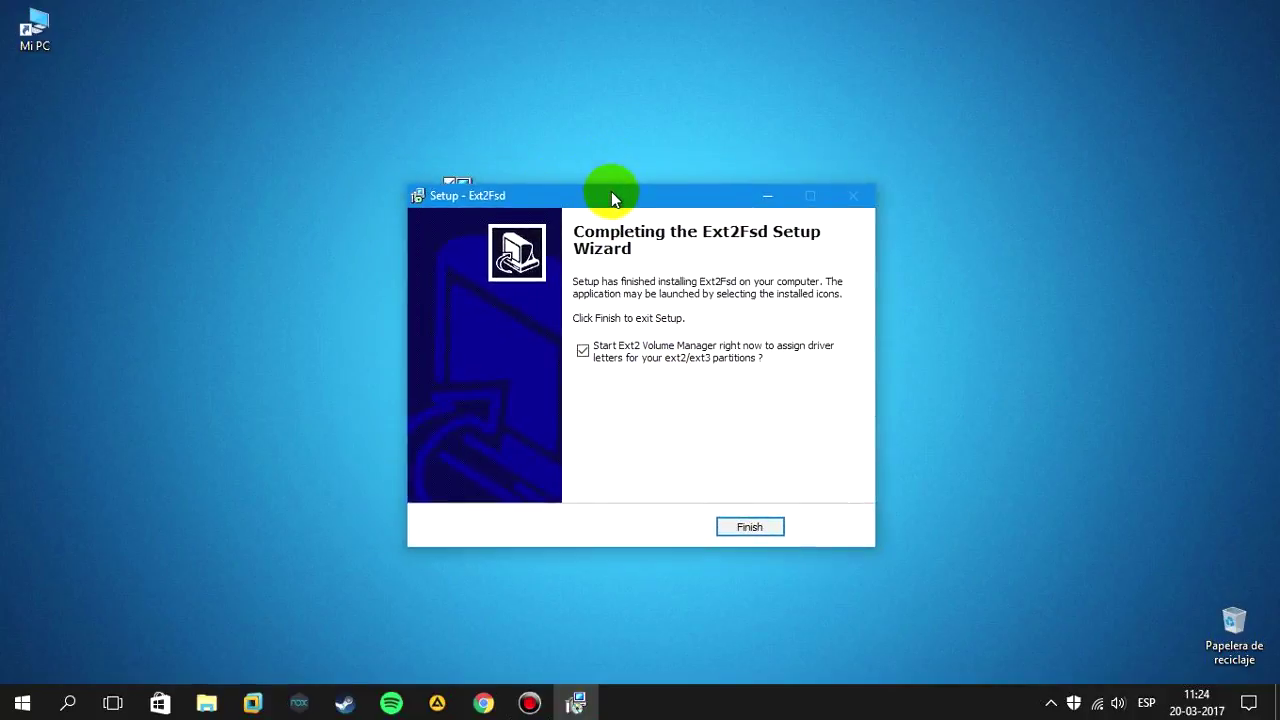
pyautogui.click(727, 528)
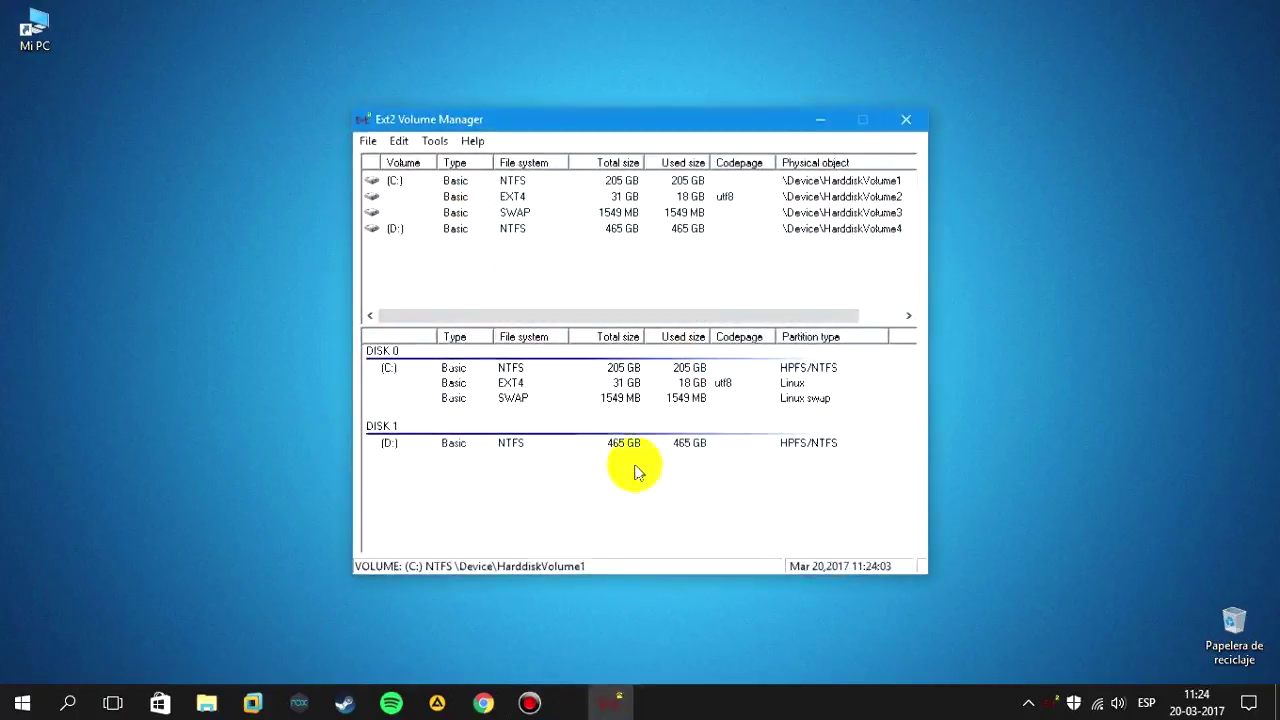
# Examine the file systems and drive letters of the volumes listed in Ext2 Volume Manager.
pyautogui.click(521, 183)
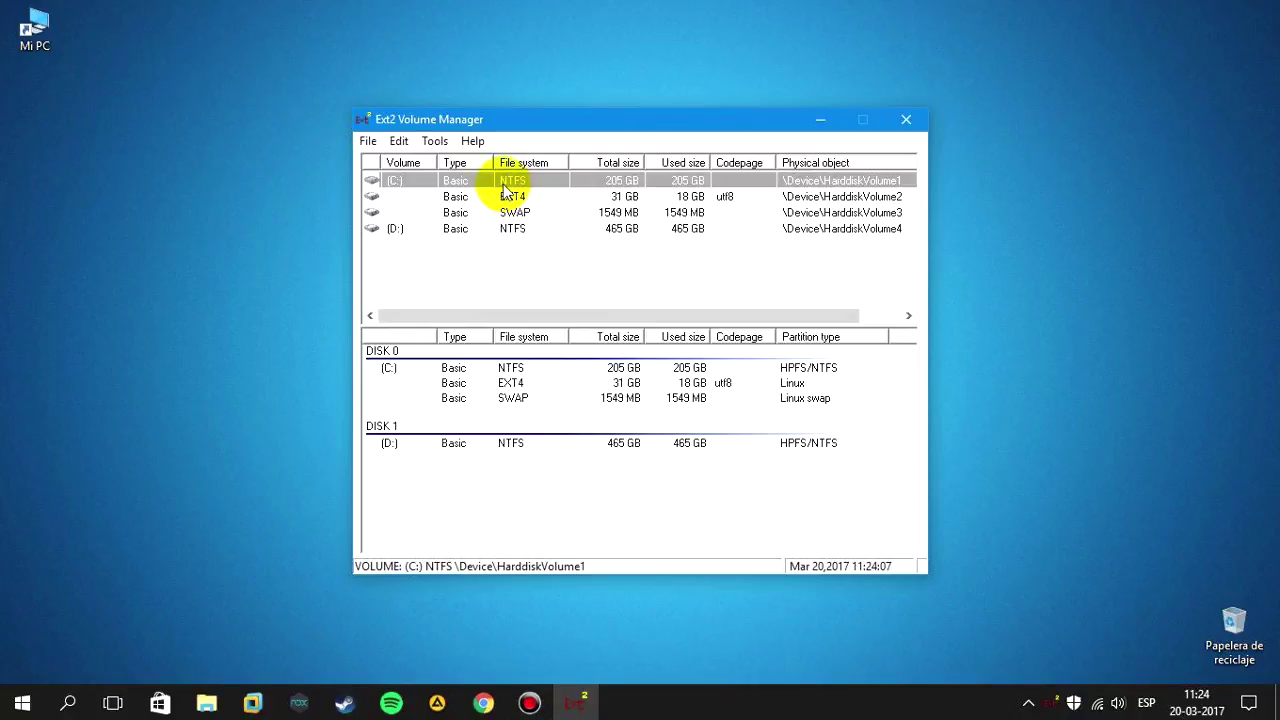
pyautogui.click(413, 243)
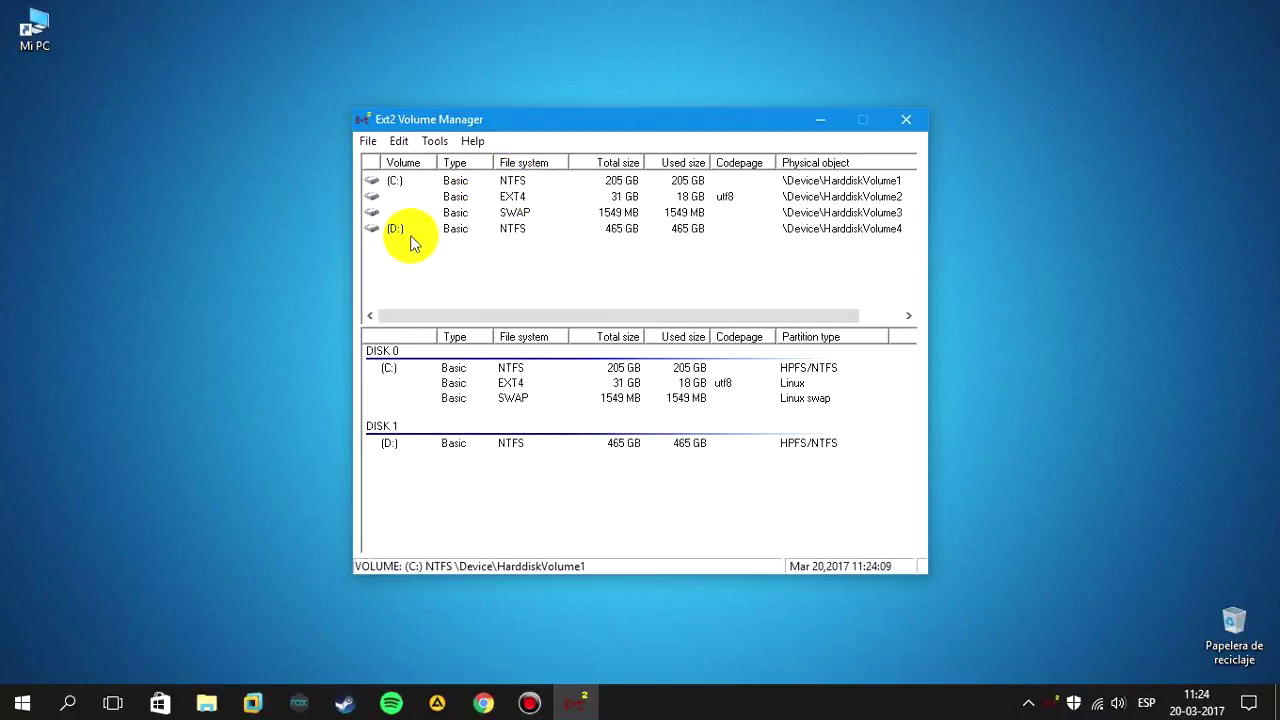
pyautogui.click(408, 230)
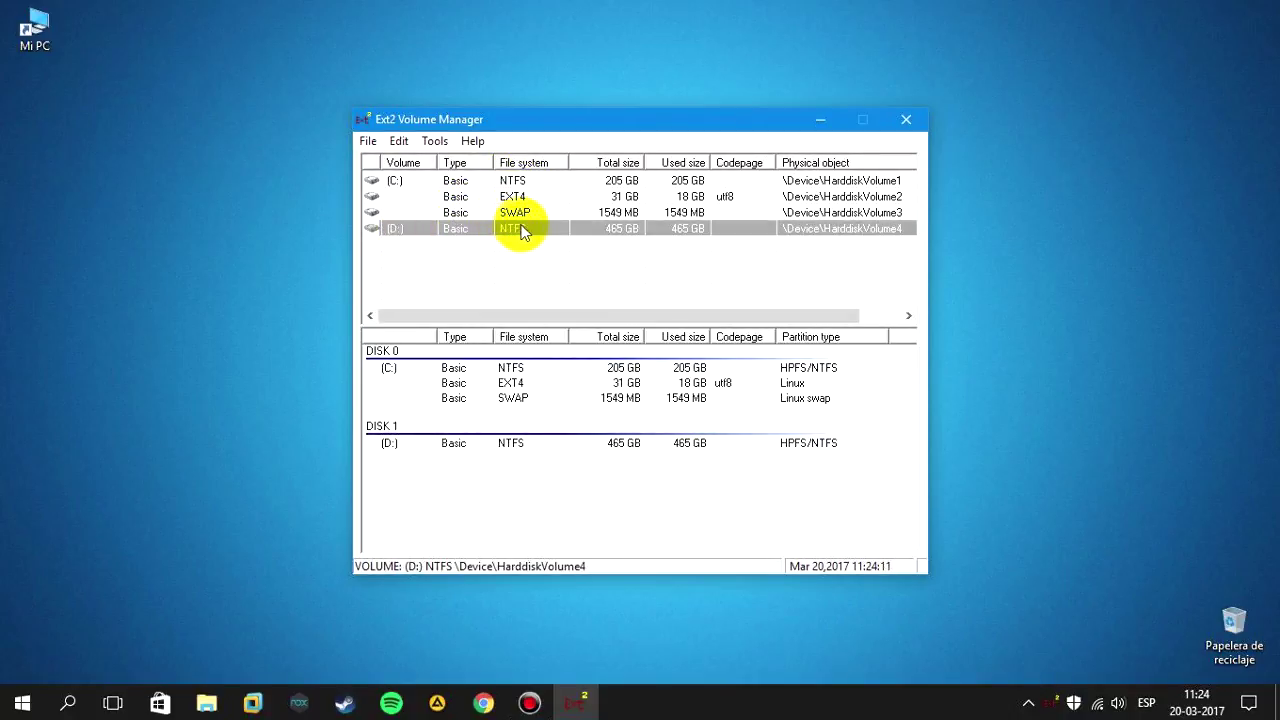
pyautogui.click(528, 182)
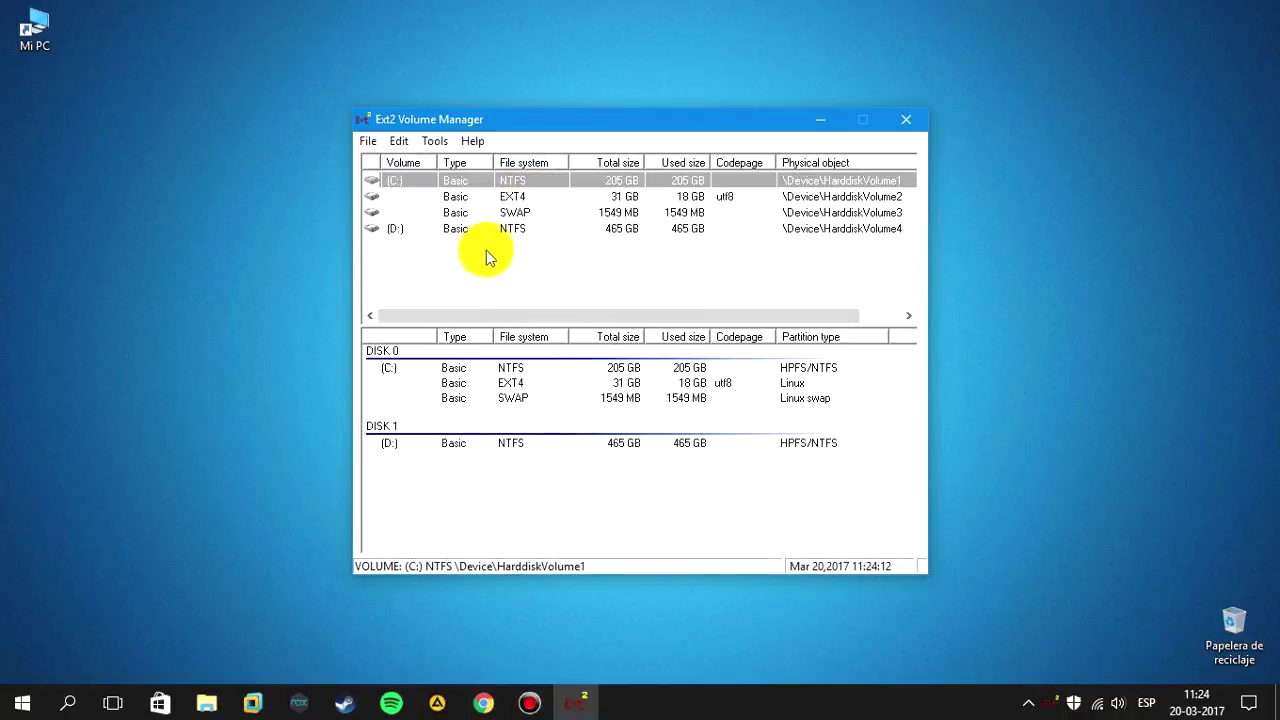
pyautogui.click(512, 198)
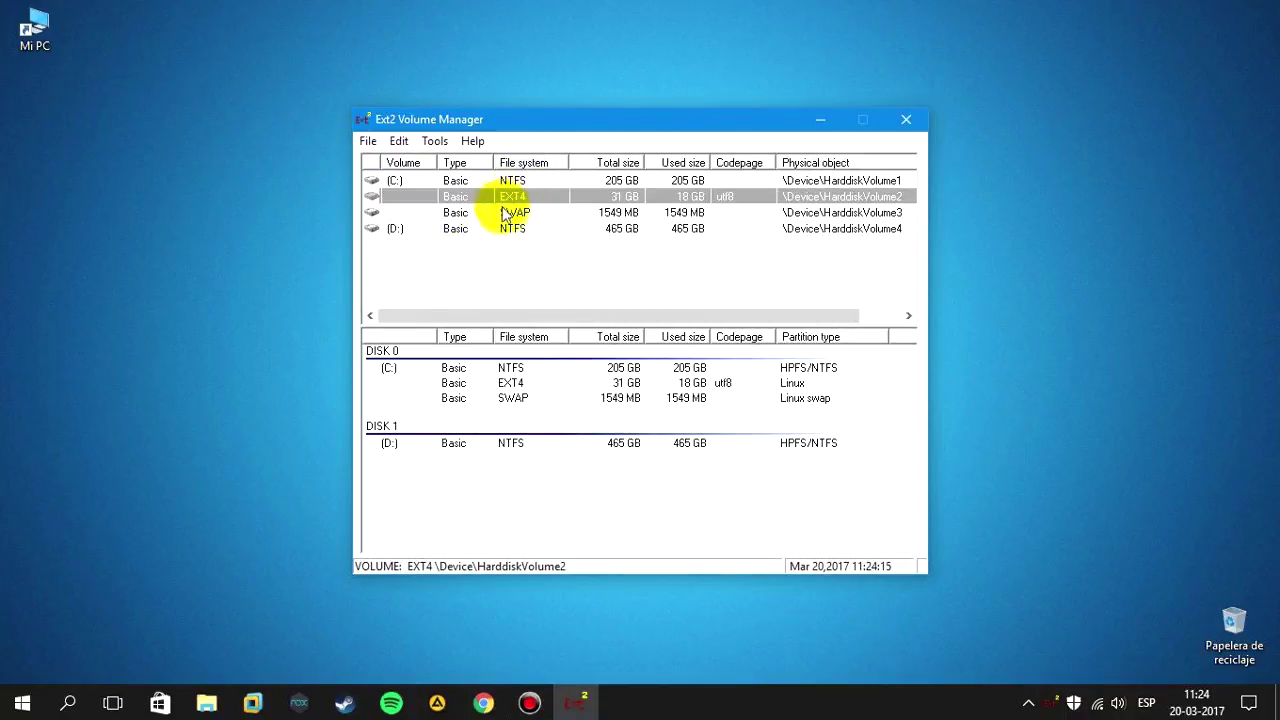
pyautogui.click(507, 214)
# Set the EXT4 volume to mount automatically via Ext2Mgr with drive letter G: in Ext2 Management and apply the settings.
pyautogui.click(509, 199)
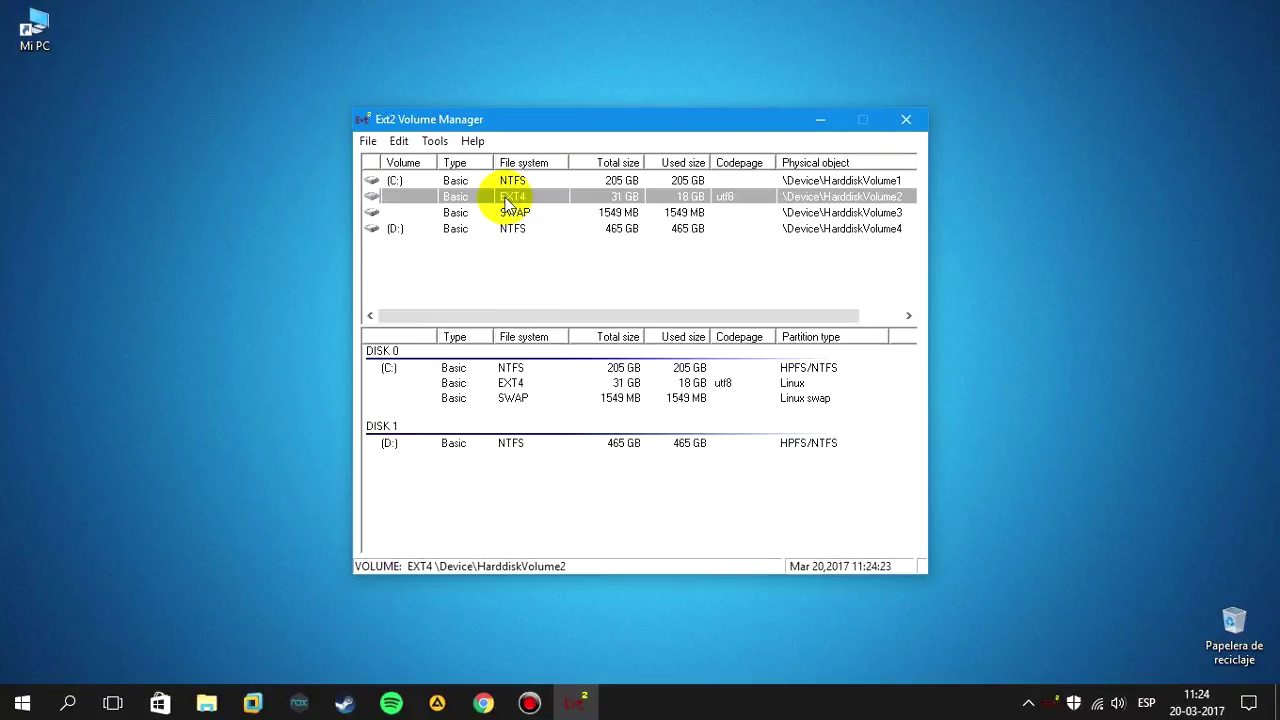
pyautogui.rightClick(491, 203)
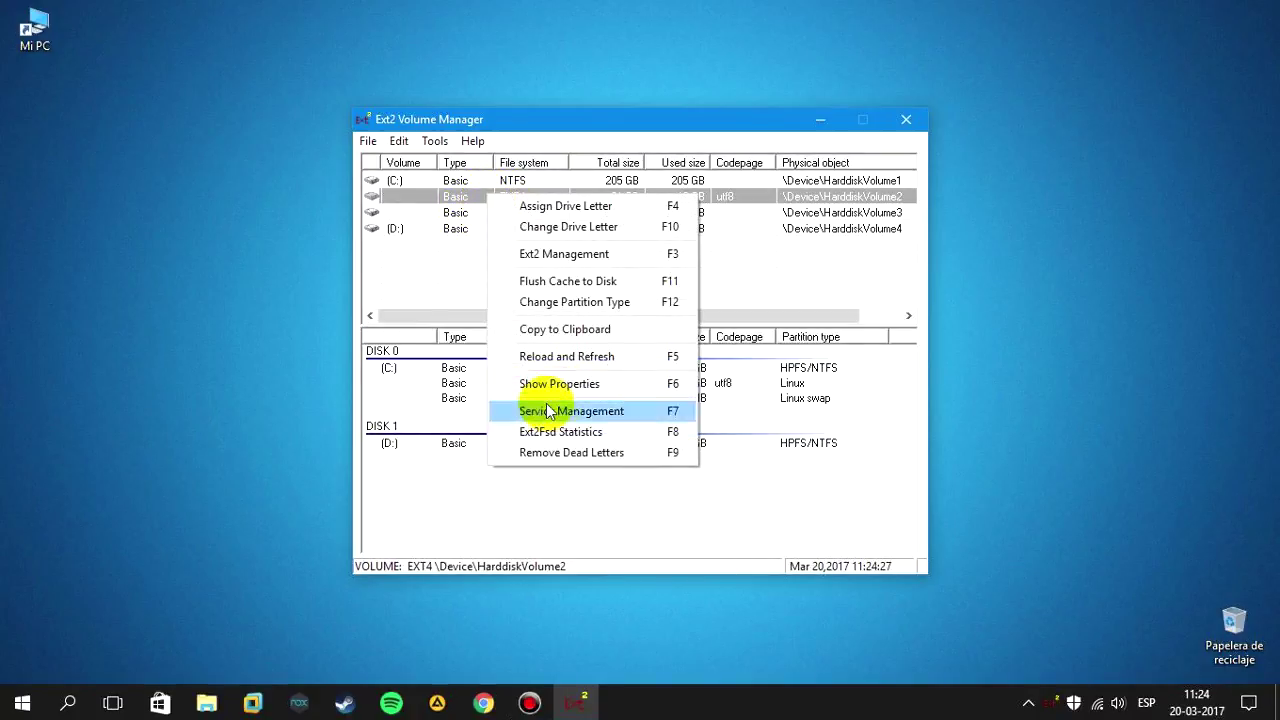
pyautogui.click(540, 256)
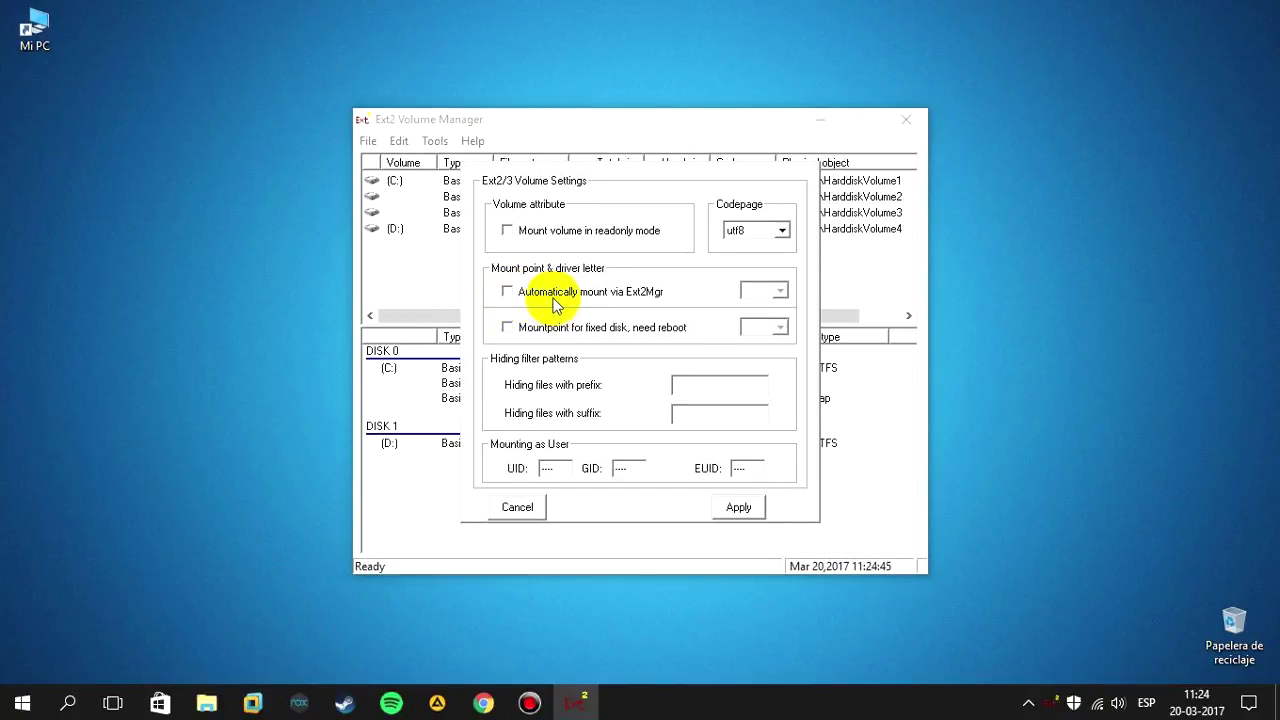
pyautogui.click(518, 294)
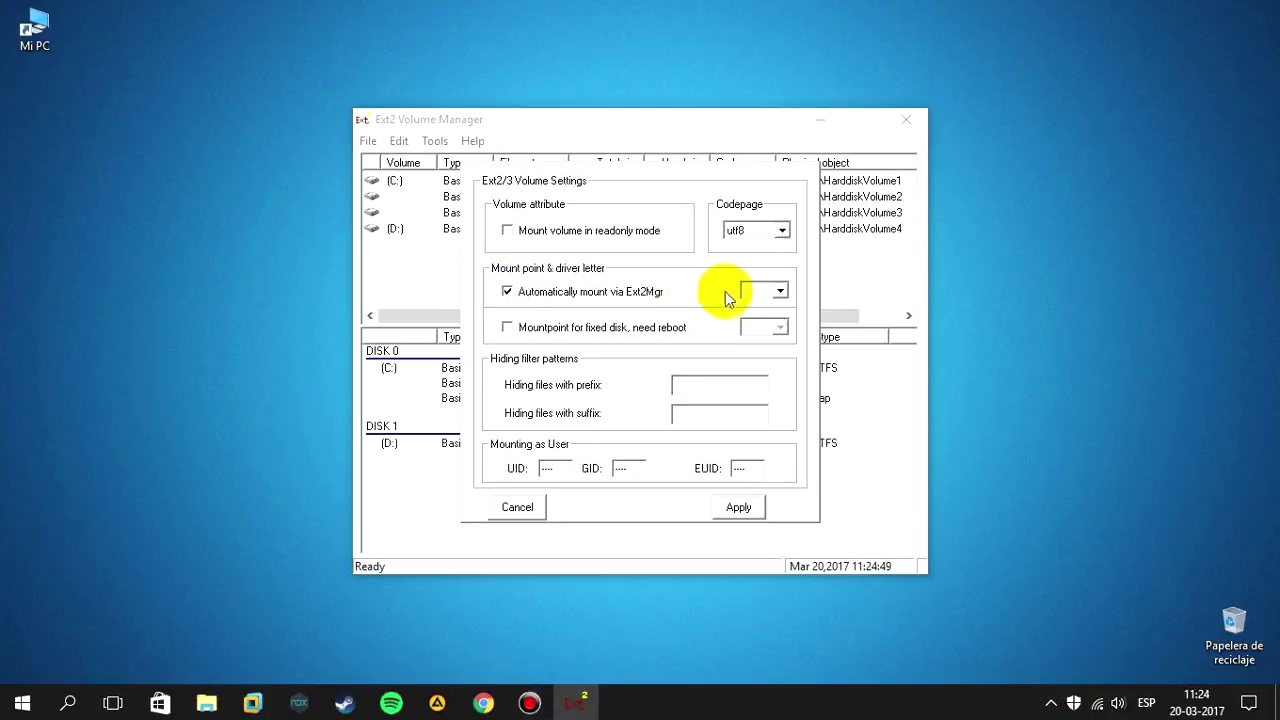
pyautogui.click(777, 294)
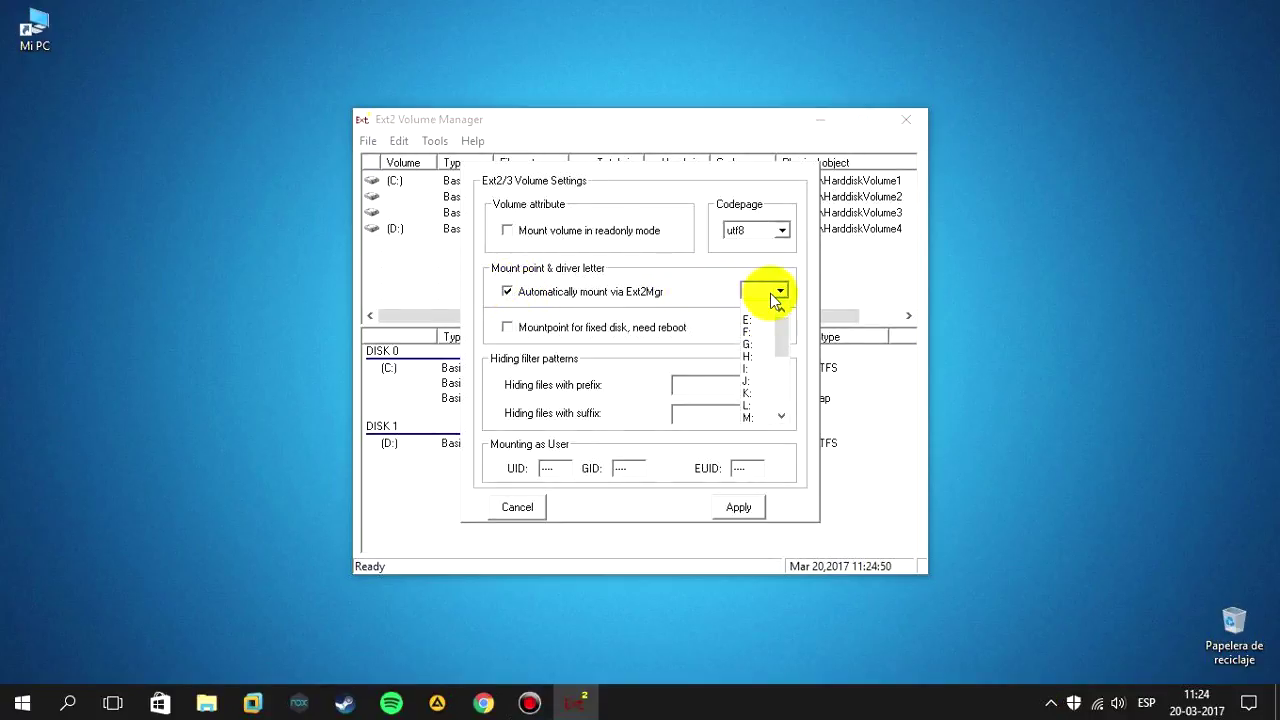
pyautogui.click(751, 347)
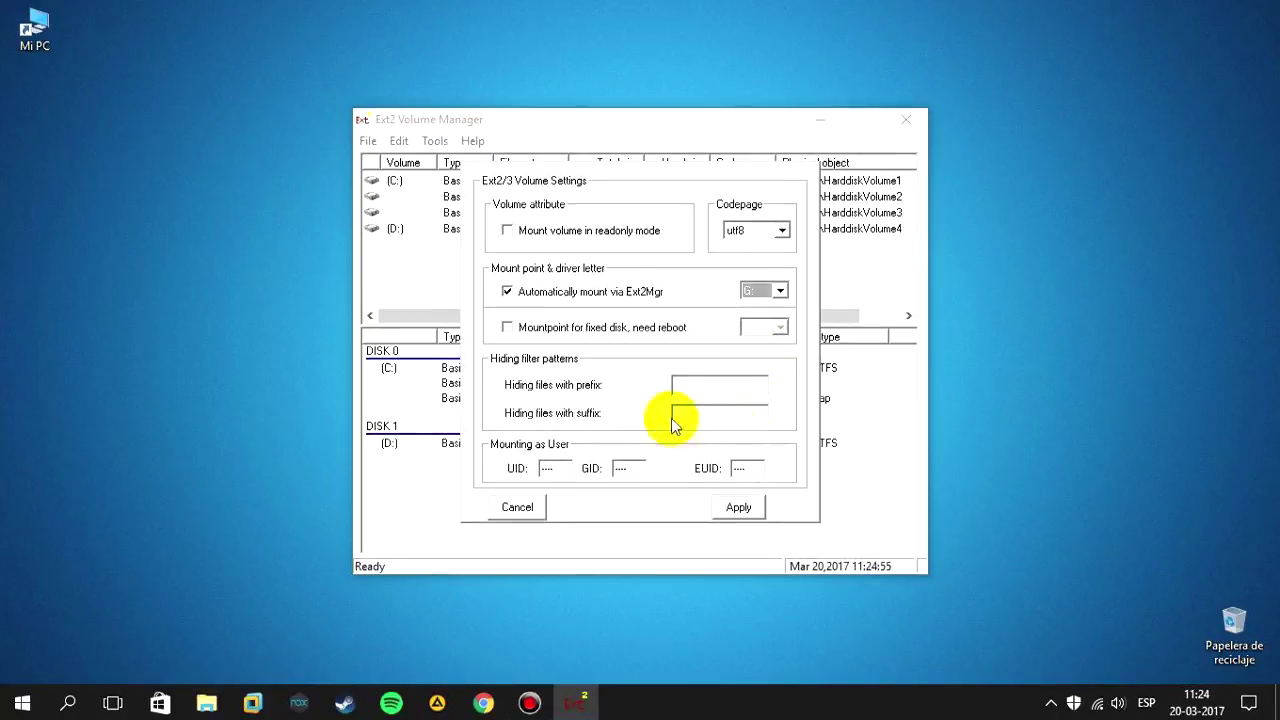
pyautogui.click(740, 509)
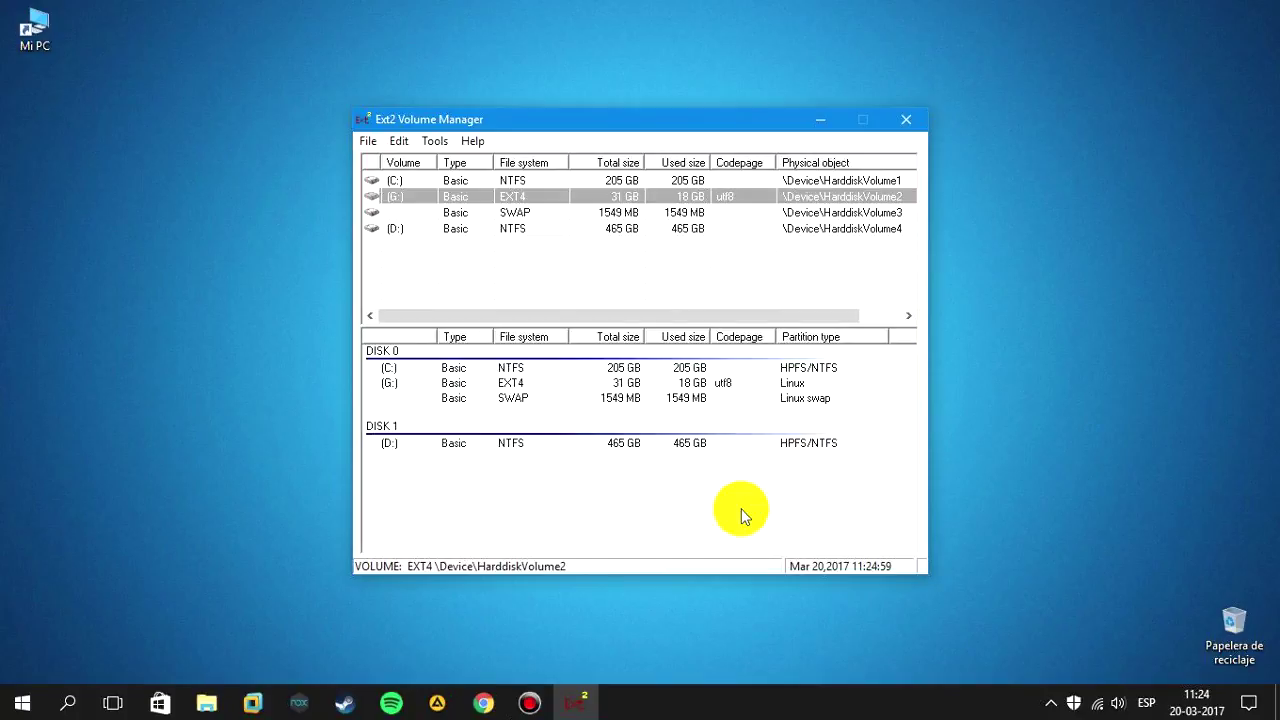
# Minimize the volume manager and open the mounted Linux drive Disco local (G:) in File Explorer.
pyautogui.click(818, 122)
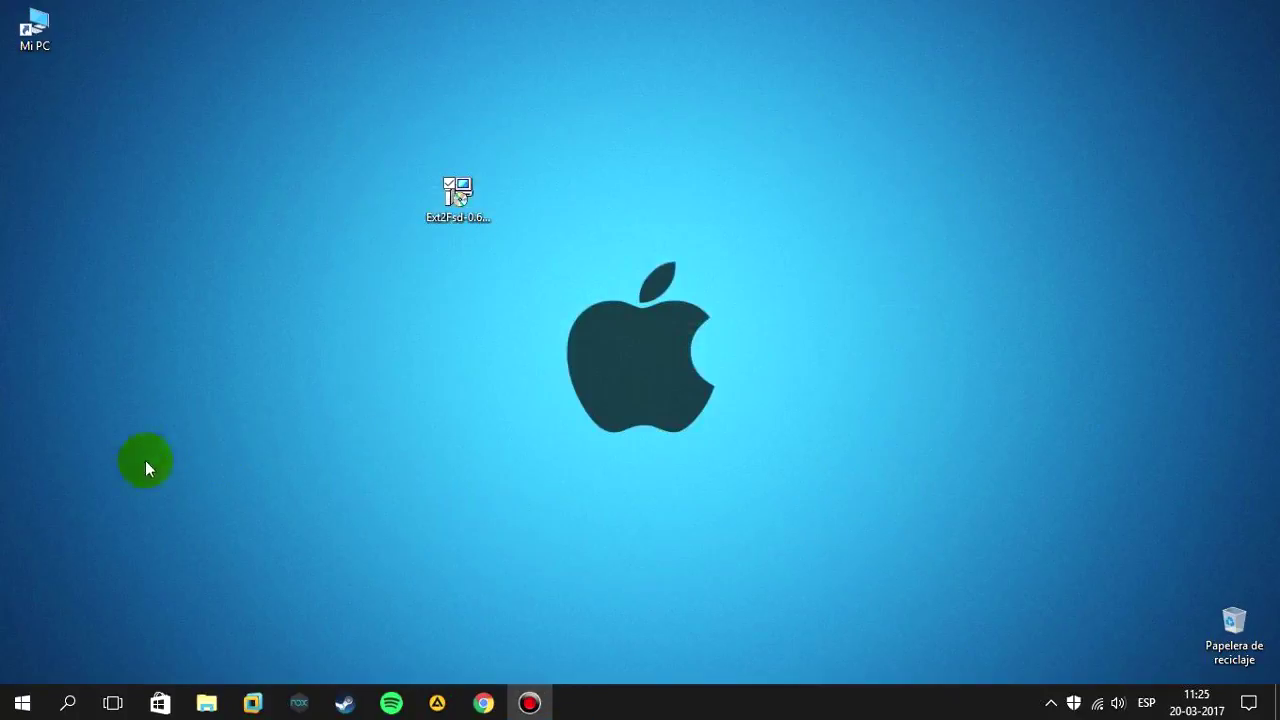
pyautogui.click(40, 48)
pyautogui.doubleClick(40, 48)
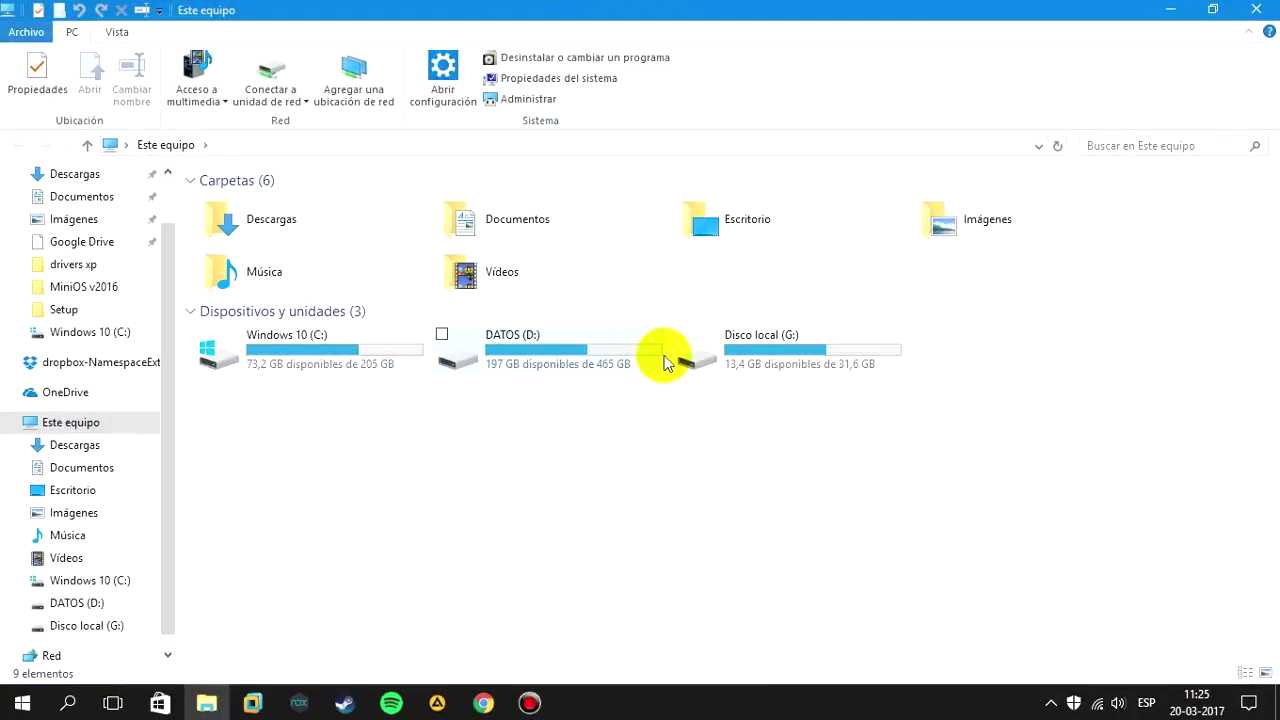
pyautogui.click(700, 355)
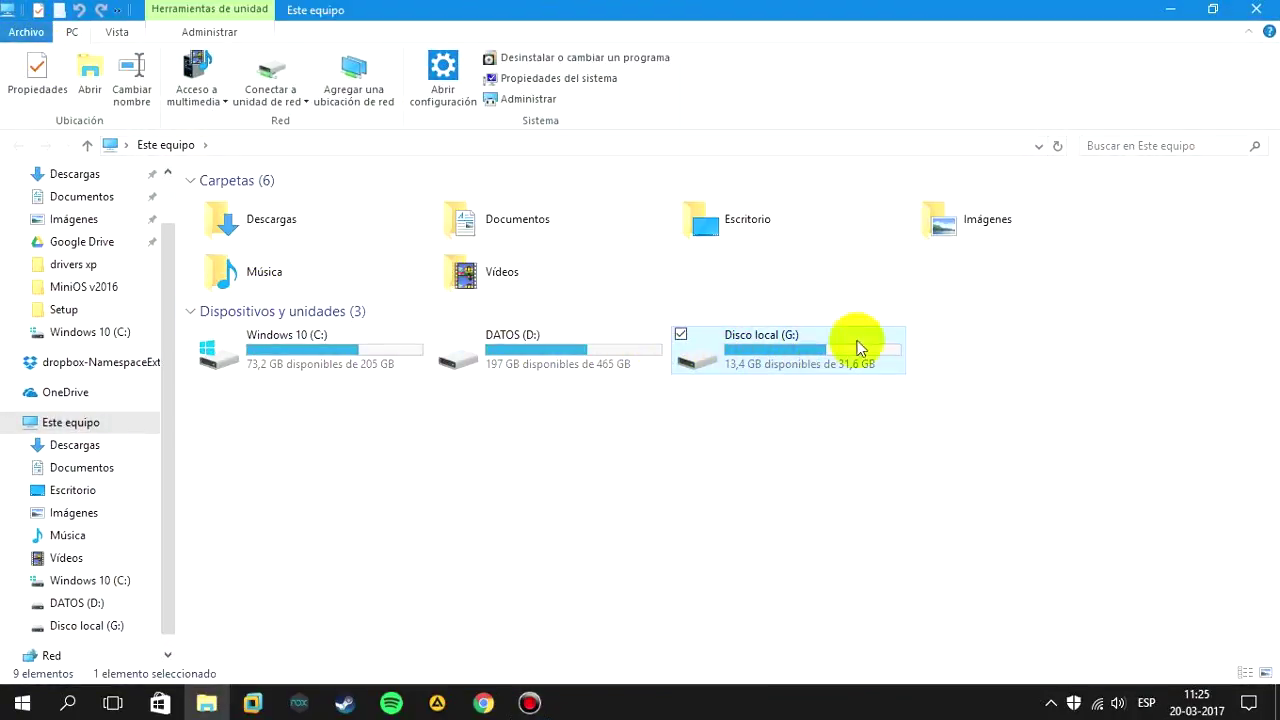
pyautogui.doubleClick(774, 342)
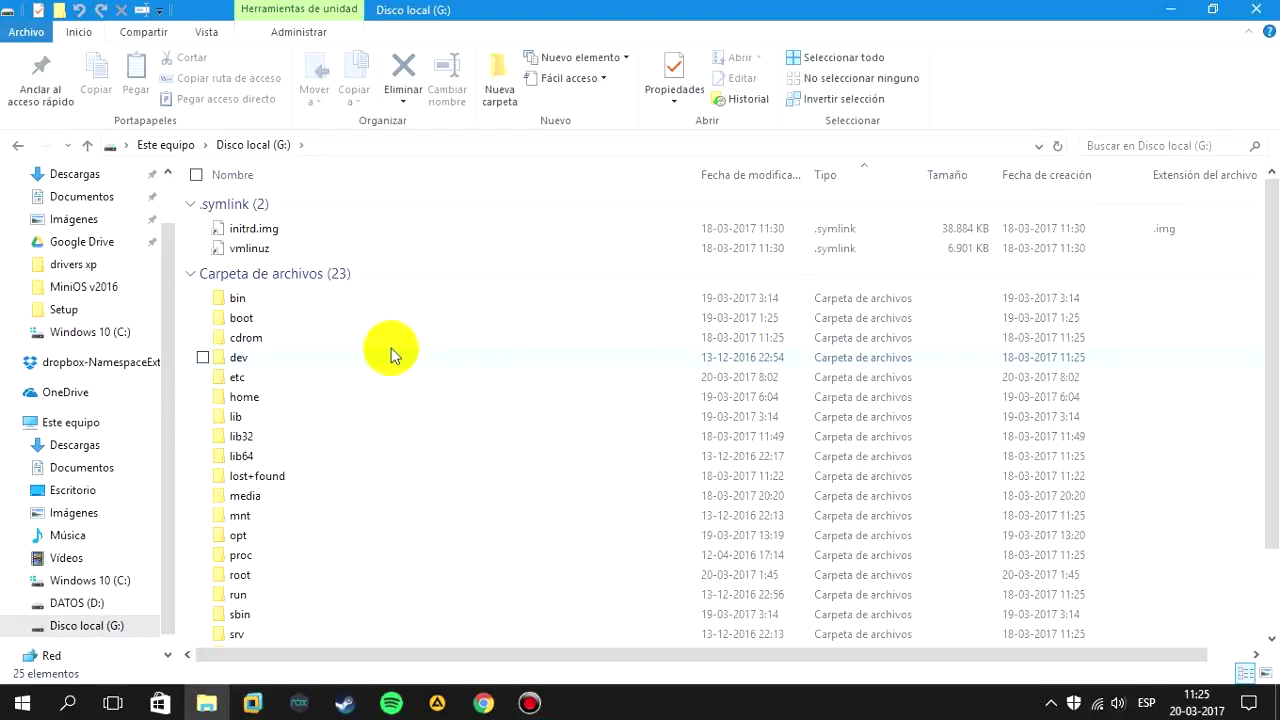
# Look through the root folders of drive G: and open the Descargas folder inside the user's home directory.
pyautogui.scroll(-3, 402, 347)
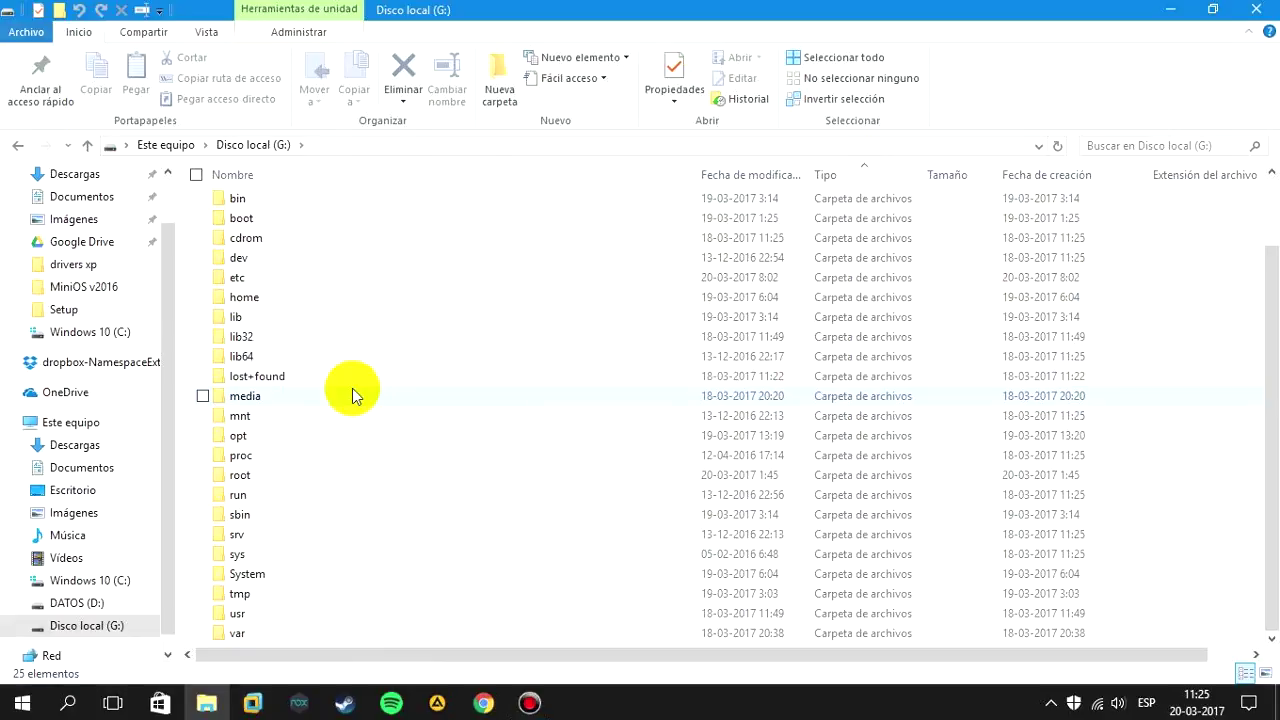
pyautogui.scroll(2, 269, 419)
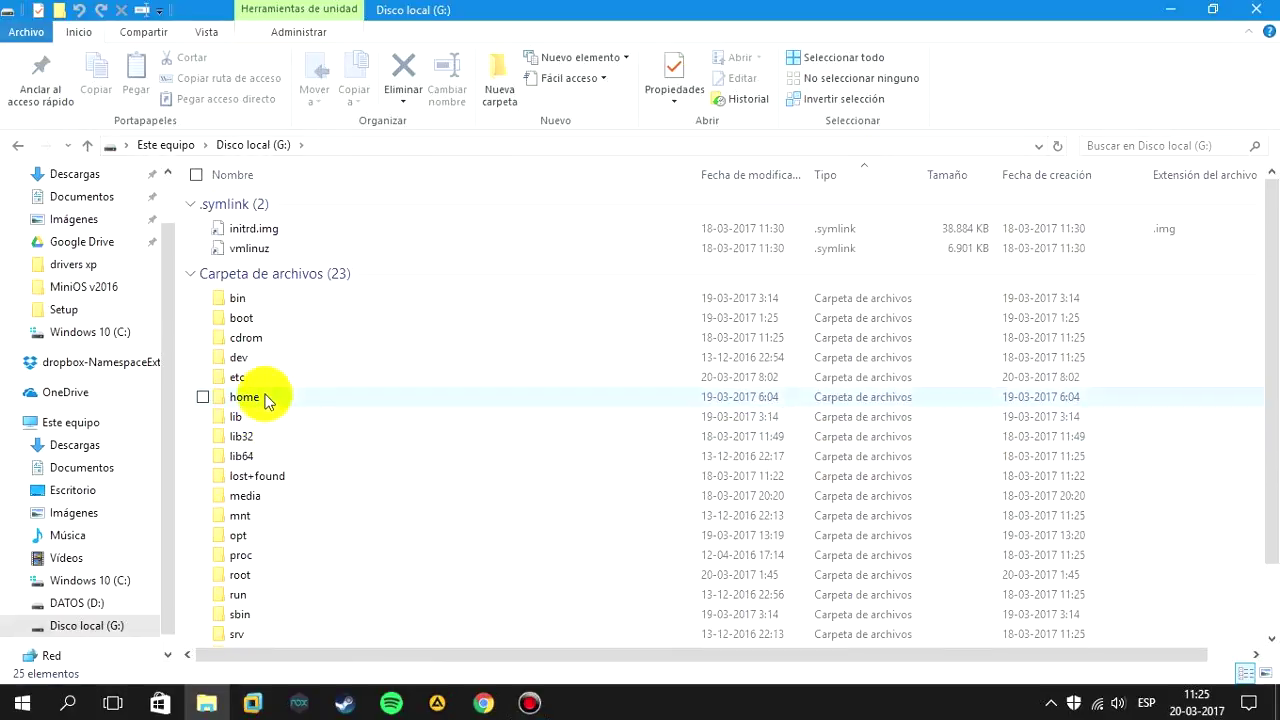
pyautogui.doubleClick(266, 396)
pyautogui.doubleClick(251, 253)
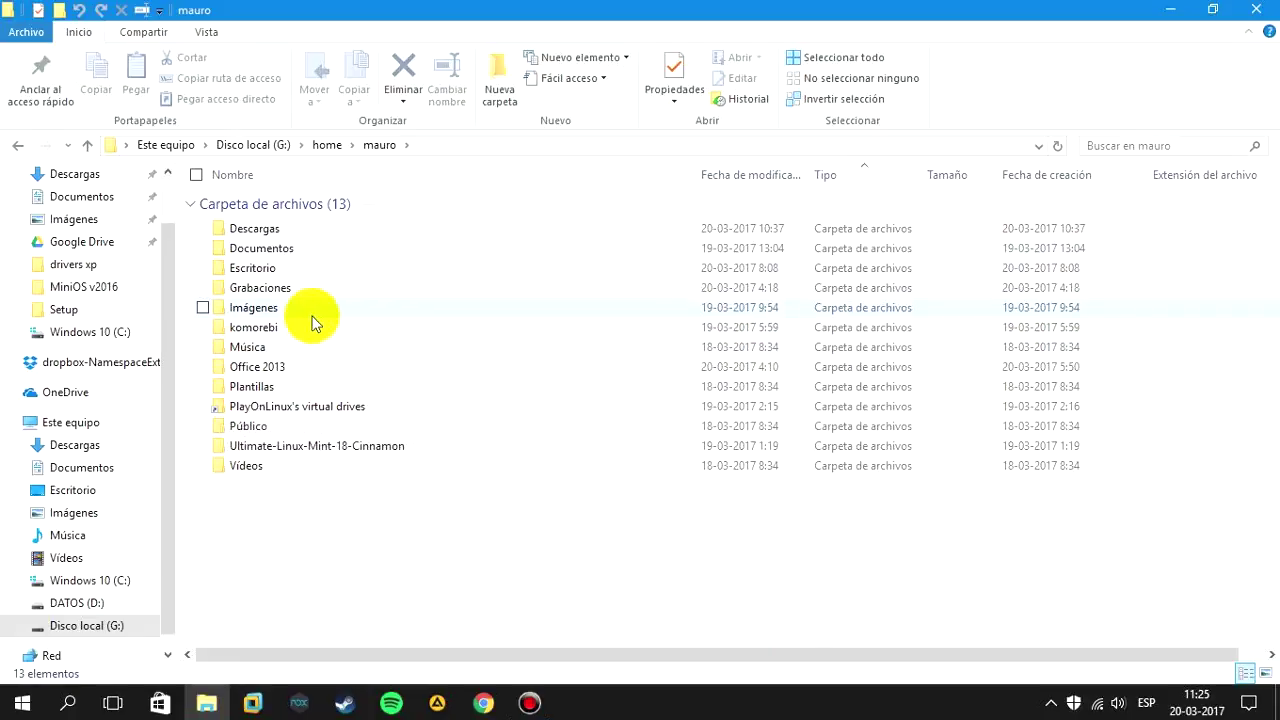
pyautogui.doubleClick(256, 230)
# Move Ext2Fsd-0.69.1039-02.22.exe from the Descargas folder on drive G: to the Windows desktop, replacing the existing file there.
pyautogui.click(272, 226)
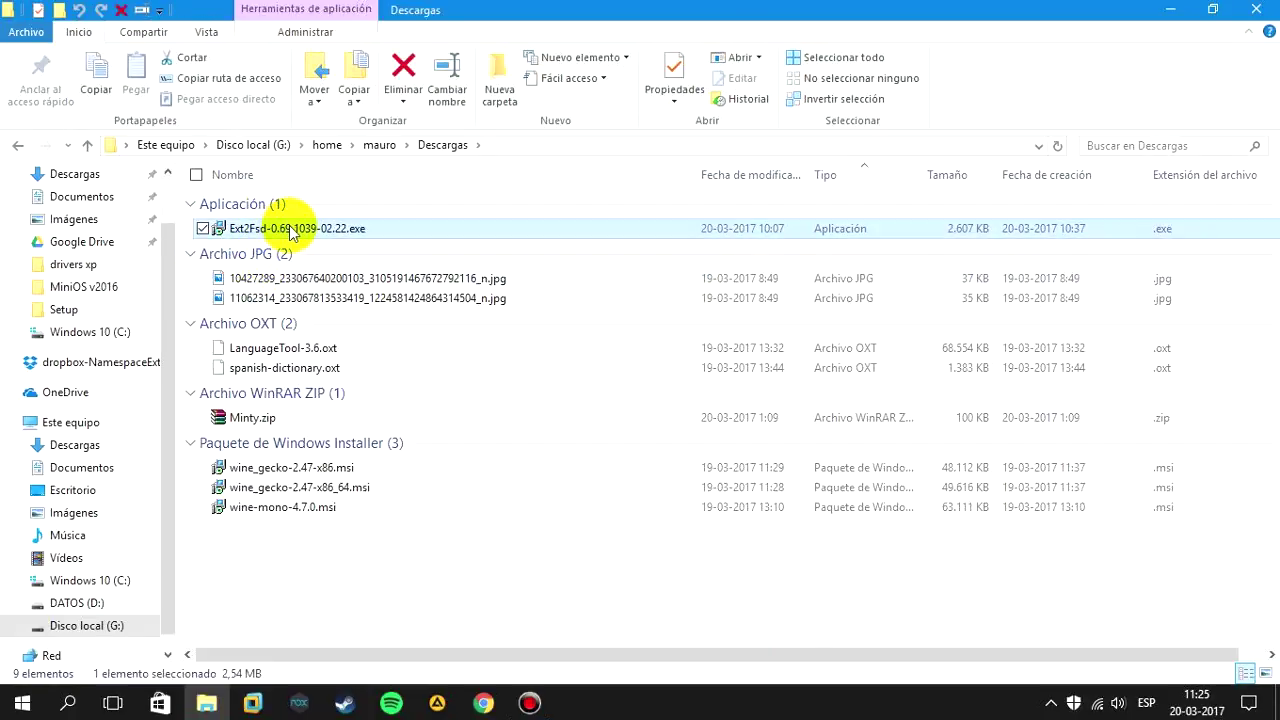
pyautogui.rightClick(290, 230)
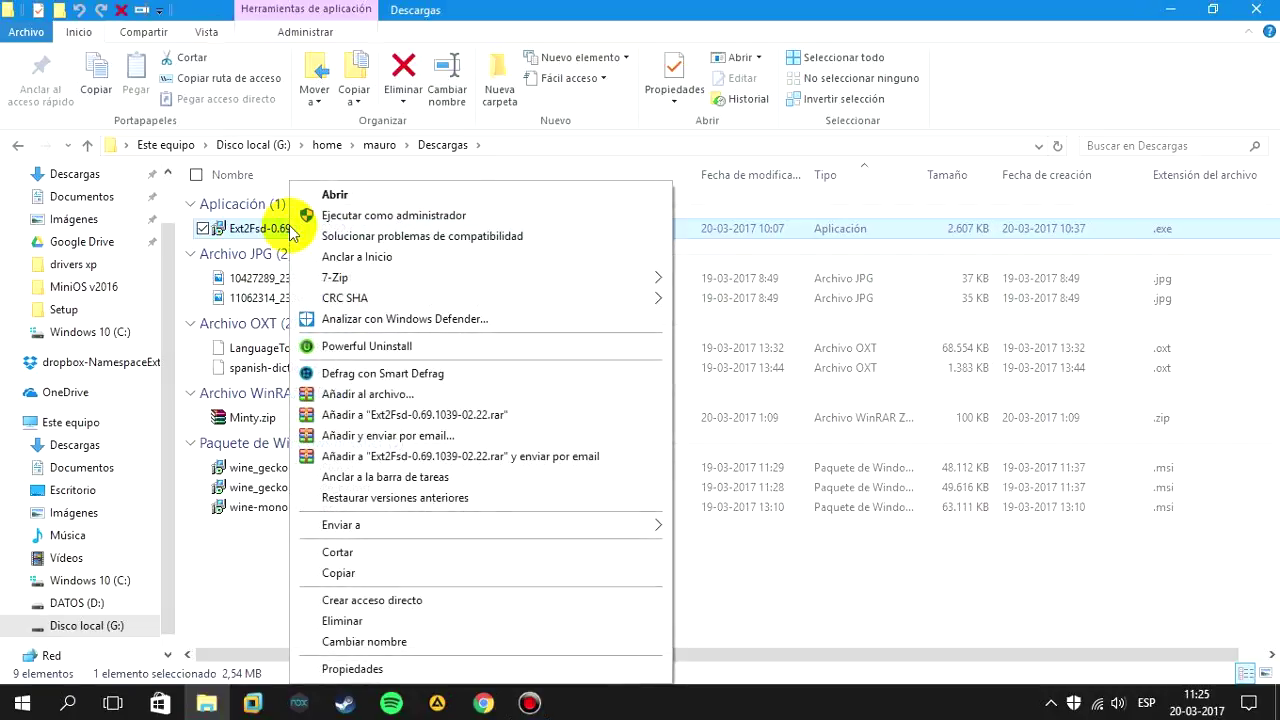
pyautogui.click(335, 552)
pyautogui.click(1168, 10)
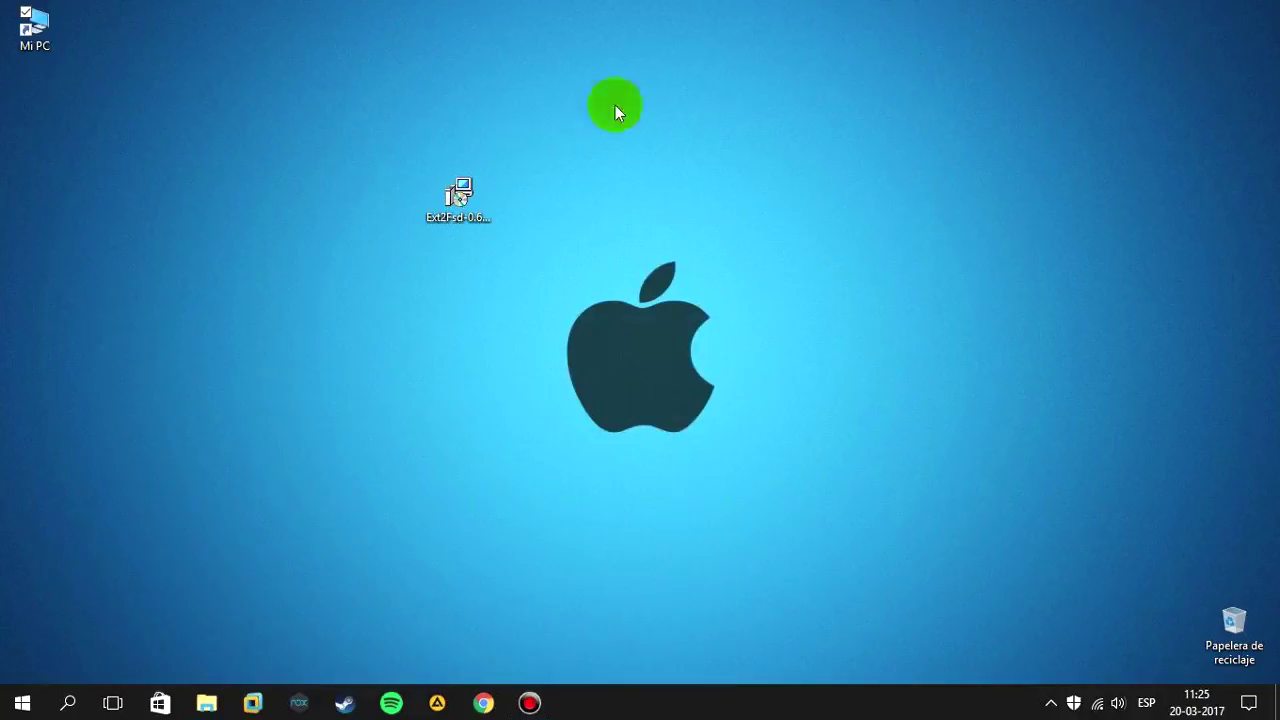
pyautogui.rightClick(287, 210)
pyautogui.click(324, 294)
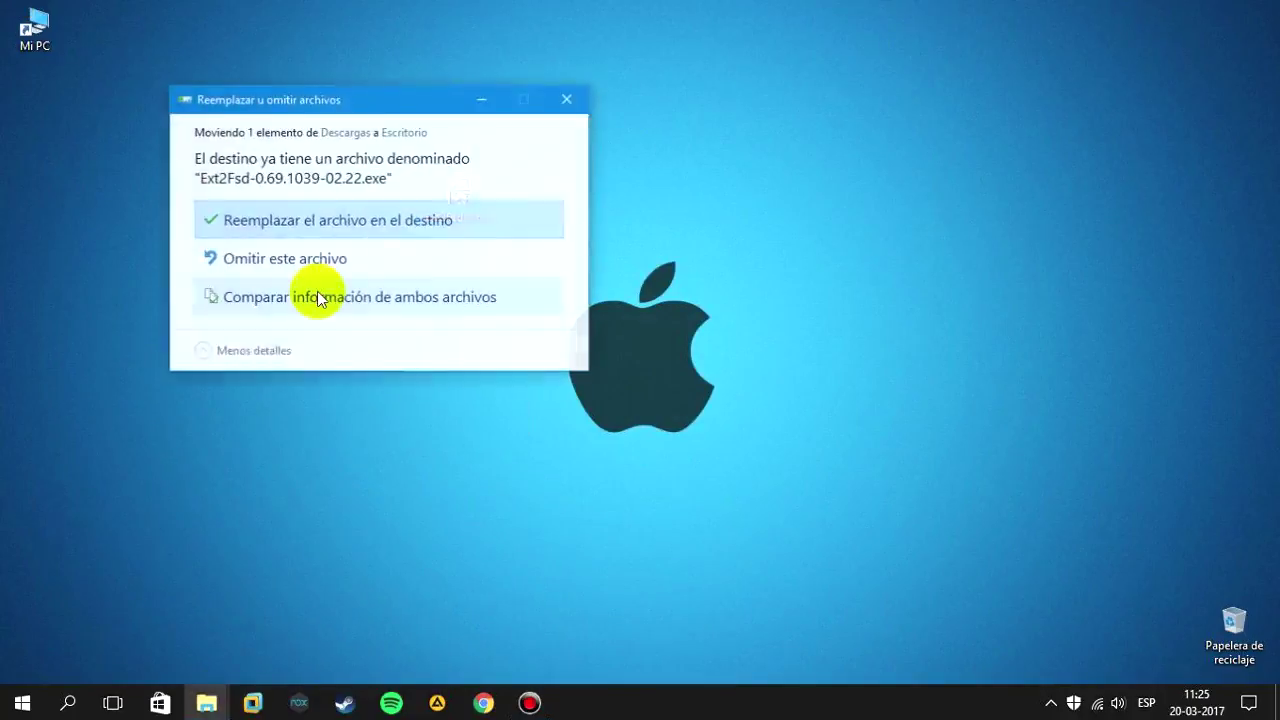
pyautogui.click(287, 221)
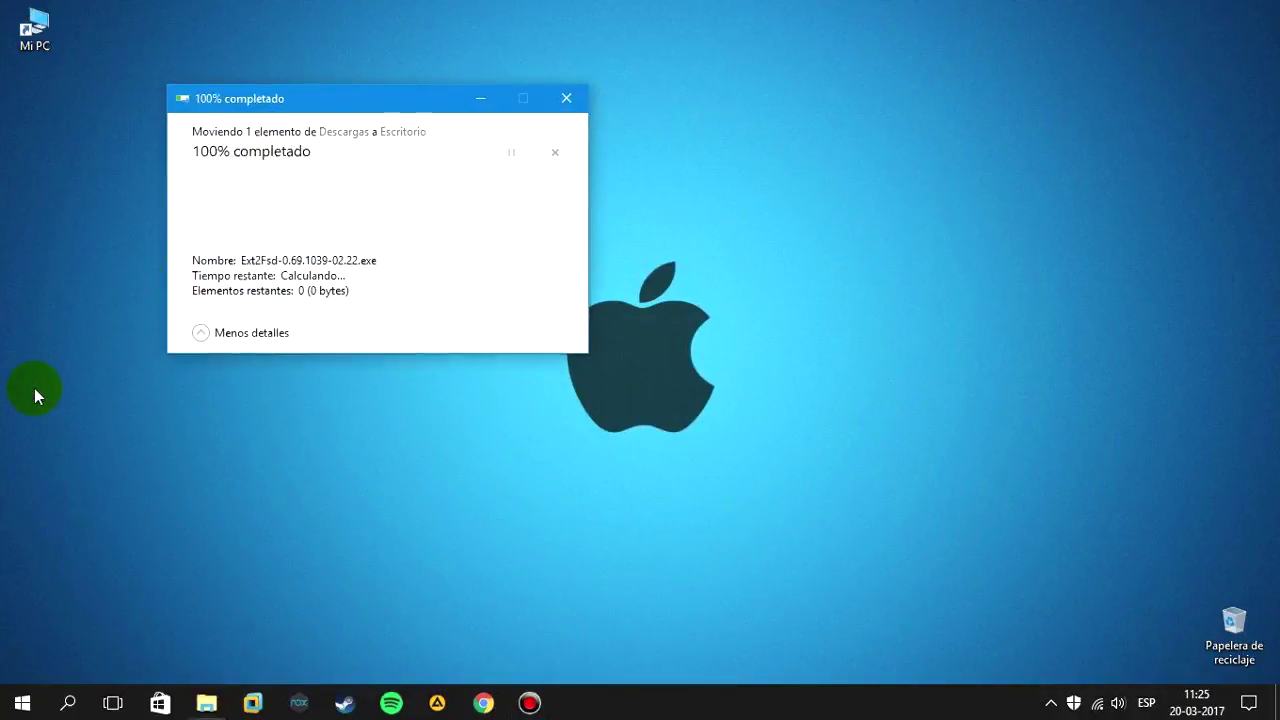
# Reposition the moved installer on the desktop and check the contents of the Descargas folder on drive G:.
pyautogui.moveTo(298, 145); pyautogui.dragTo(78, 298)
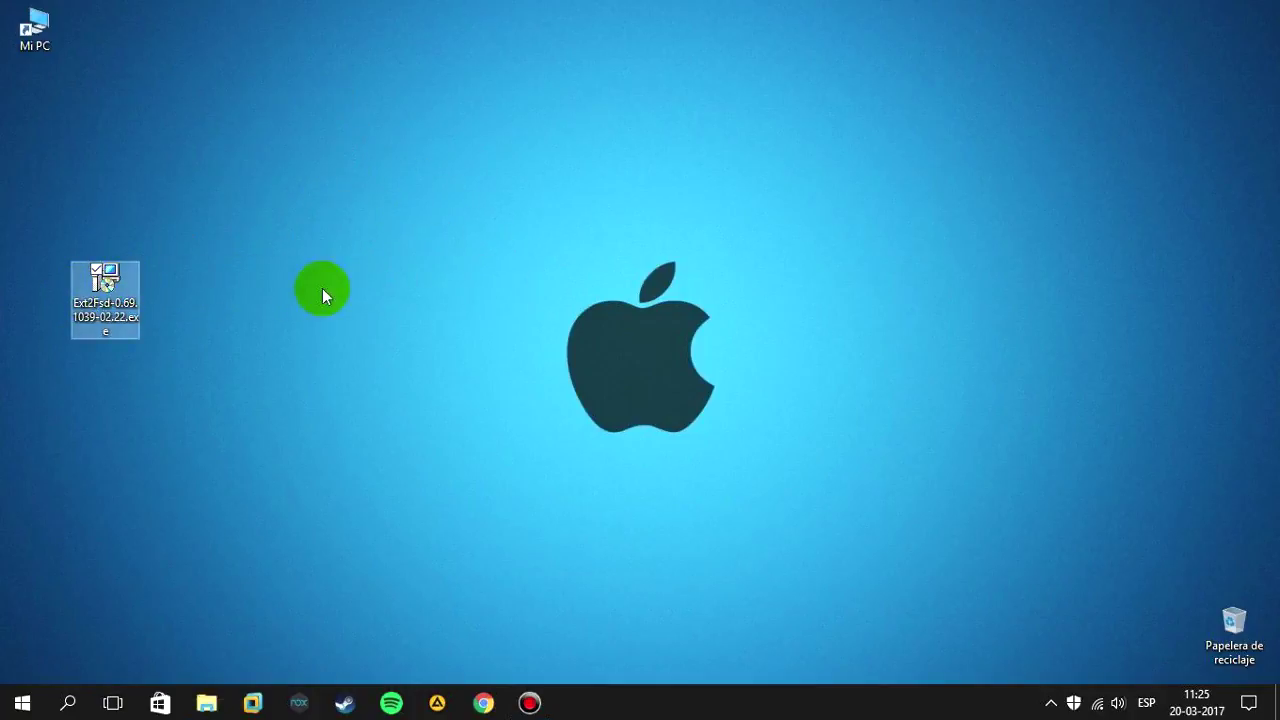
pyautogui.click(207, 703)
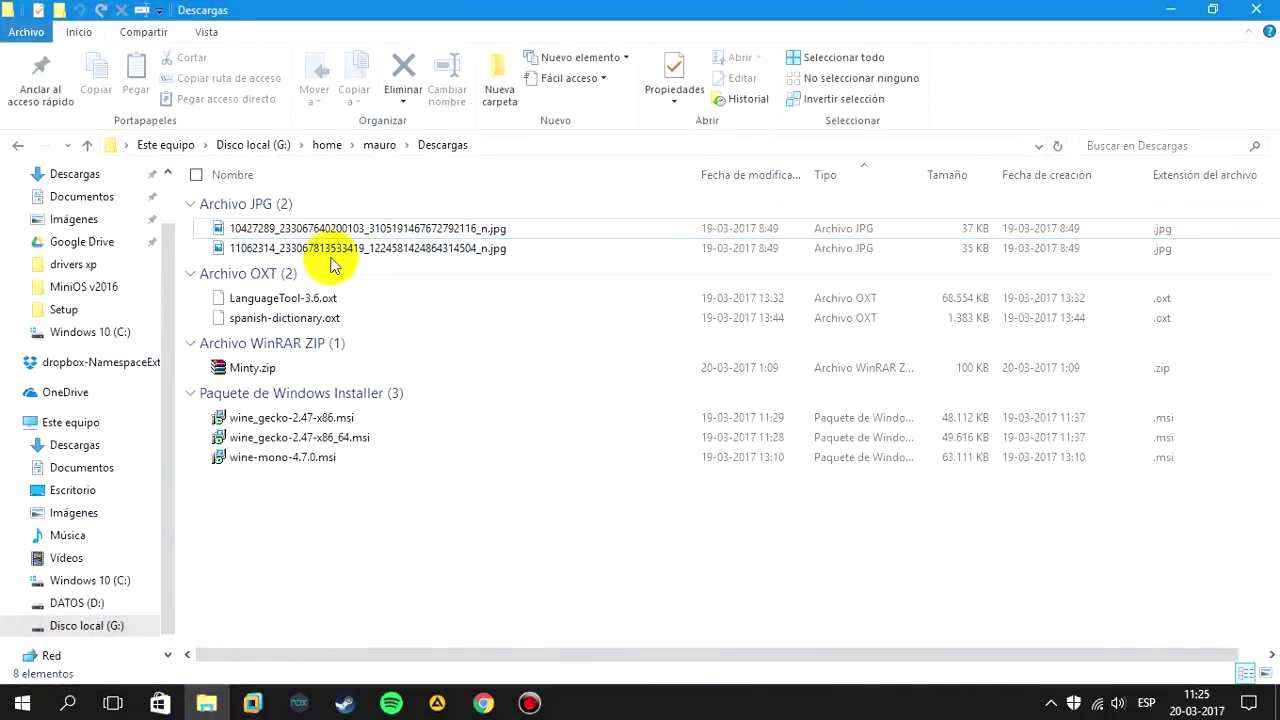
pyautogui.click(207, 703)
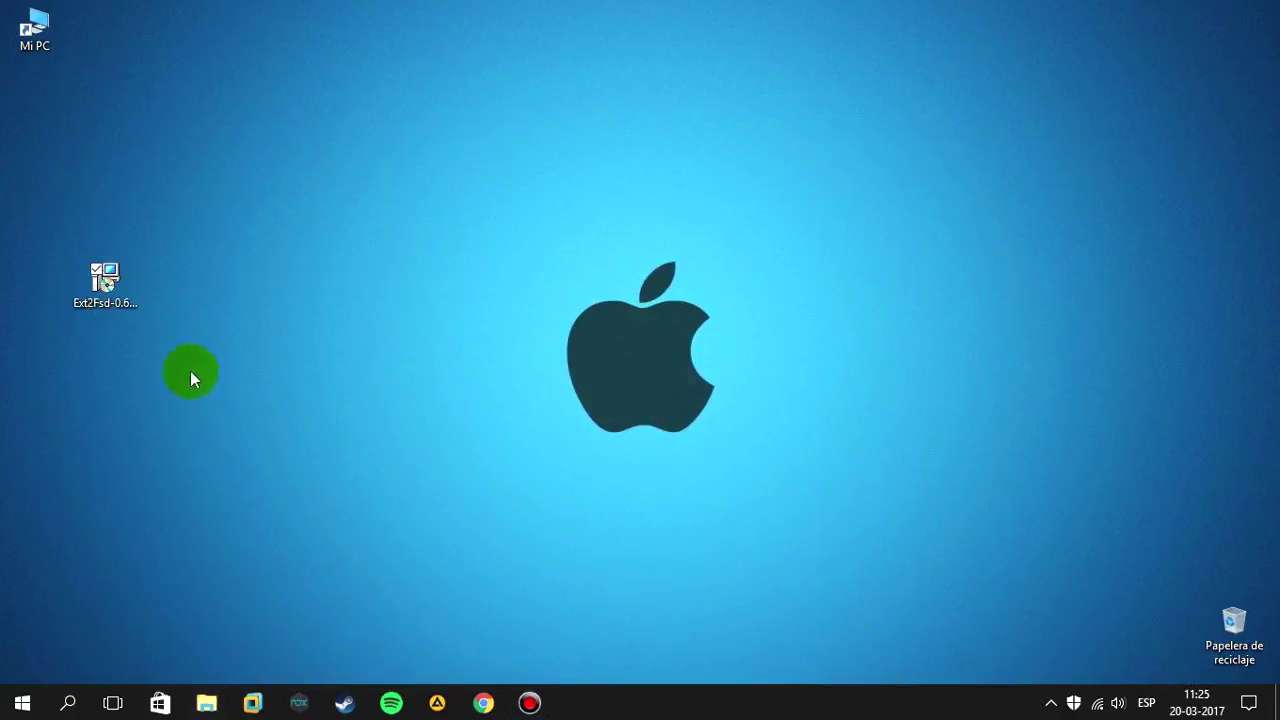
# Copy the Ext2Fsd-0.69.1039-02.22.exe installer from the desktop into the open Descargas folder on drive G: and minimize File Explorer.
pyautogui.rightClick(127, 290)
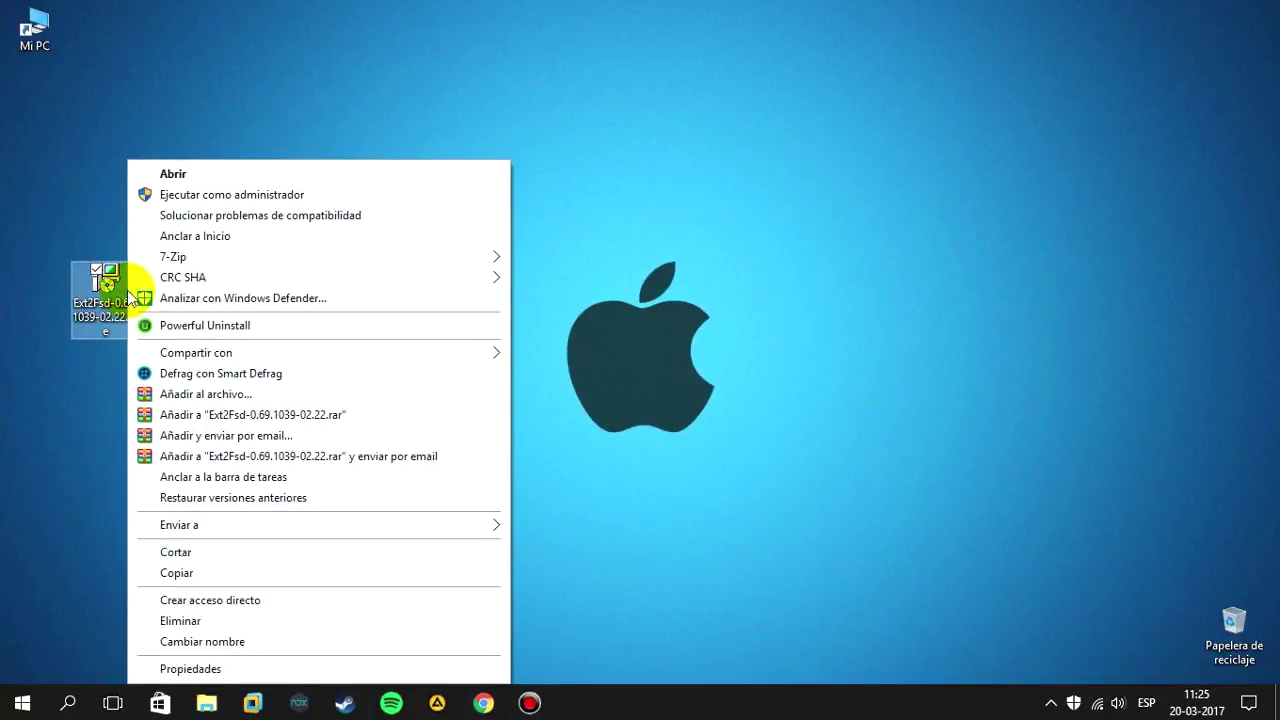
pyautogui.click(192, 574)
pyautogui.click(218, 697)
pyautogui.rightClick(350, 520)
pyautogui.click(370, 376)
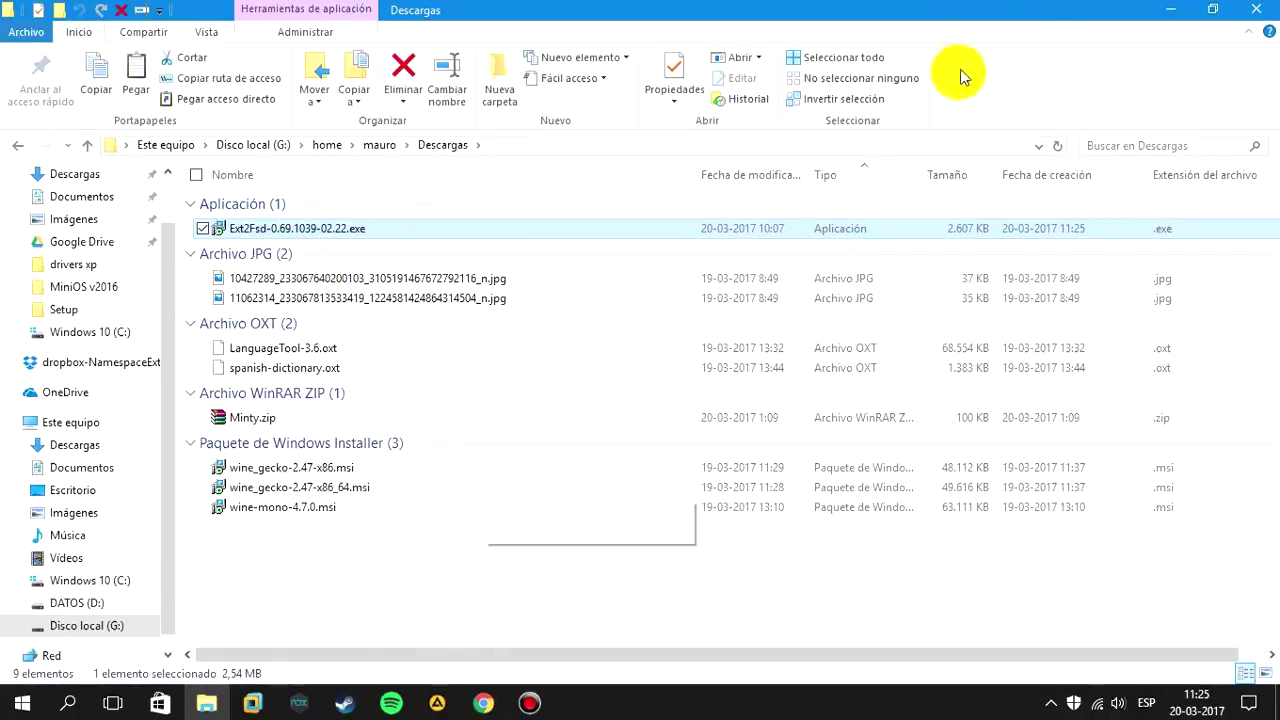
pyautogui.click(1163, 8)
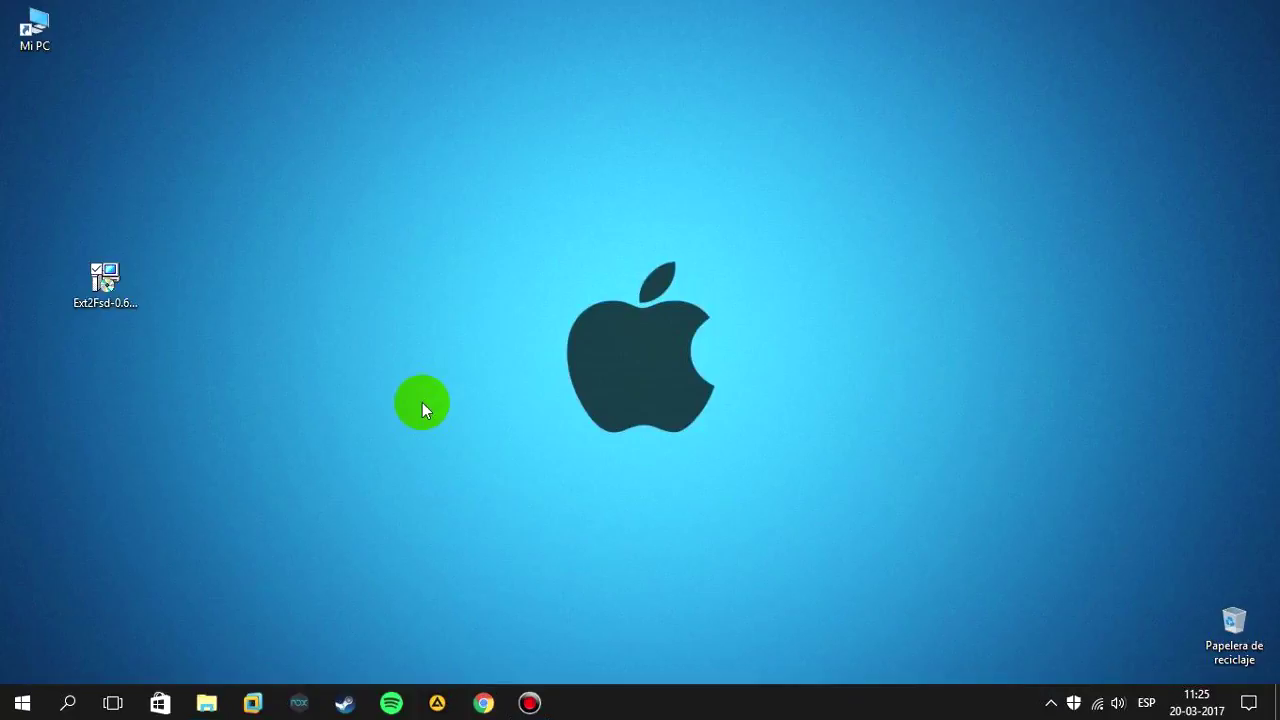
# Restore File Explorer, go to Este equipo and look through the contents of drive DATOS (D:) before returning to the drive overview.
pyautogui.click(206, 703)
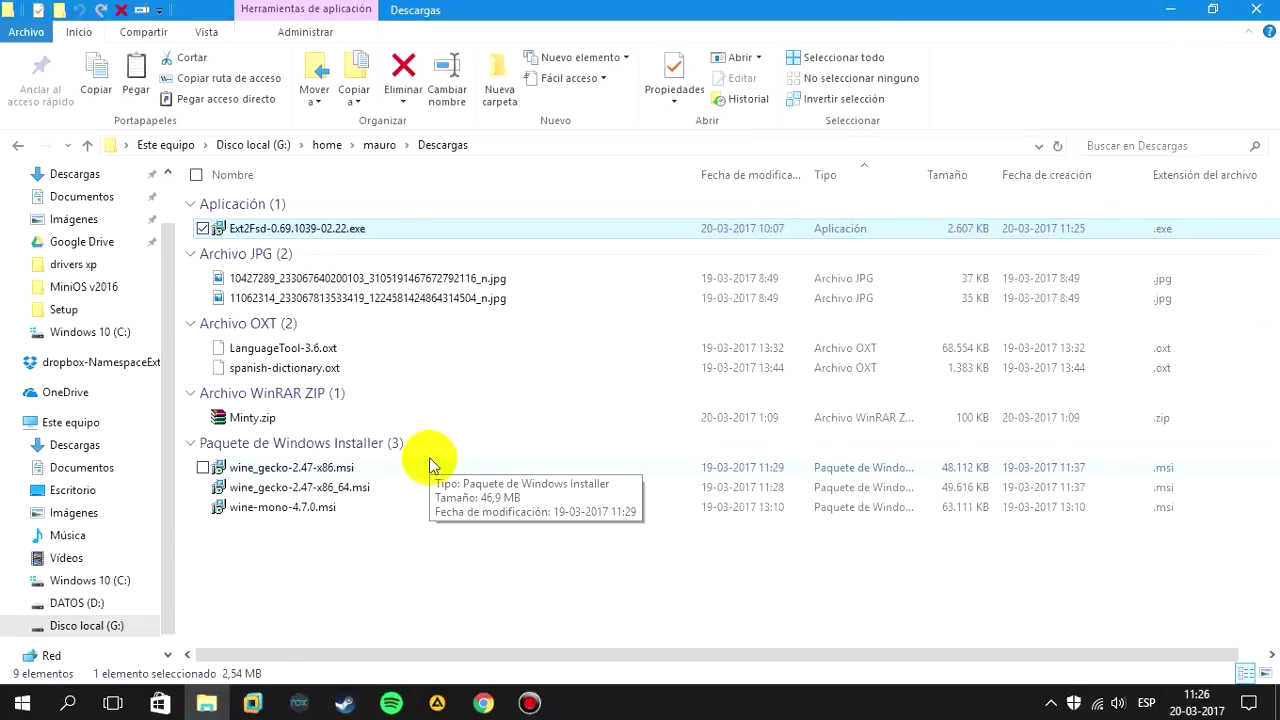
pyautogui.scroll(1, 164, 424)
pyautogui.scroll(-2, 168, 430)
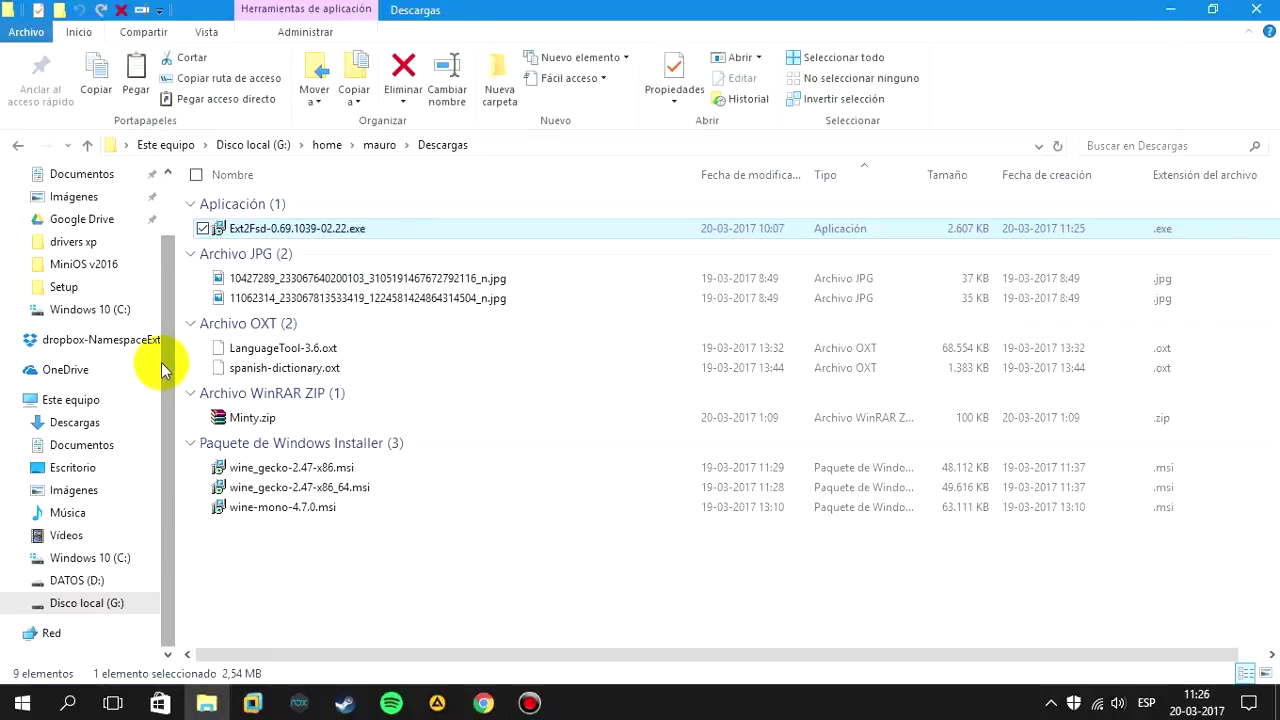
pyautogui.scroll(3, 161, 362)
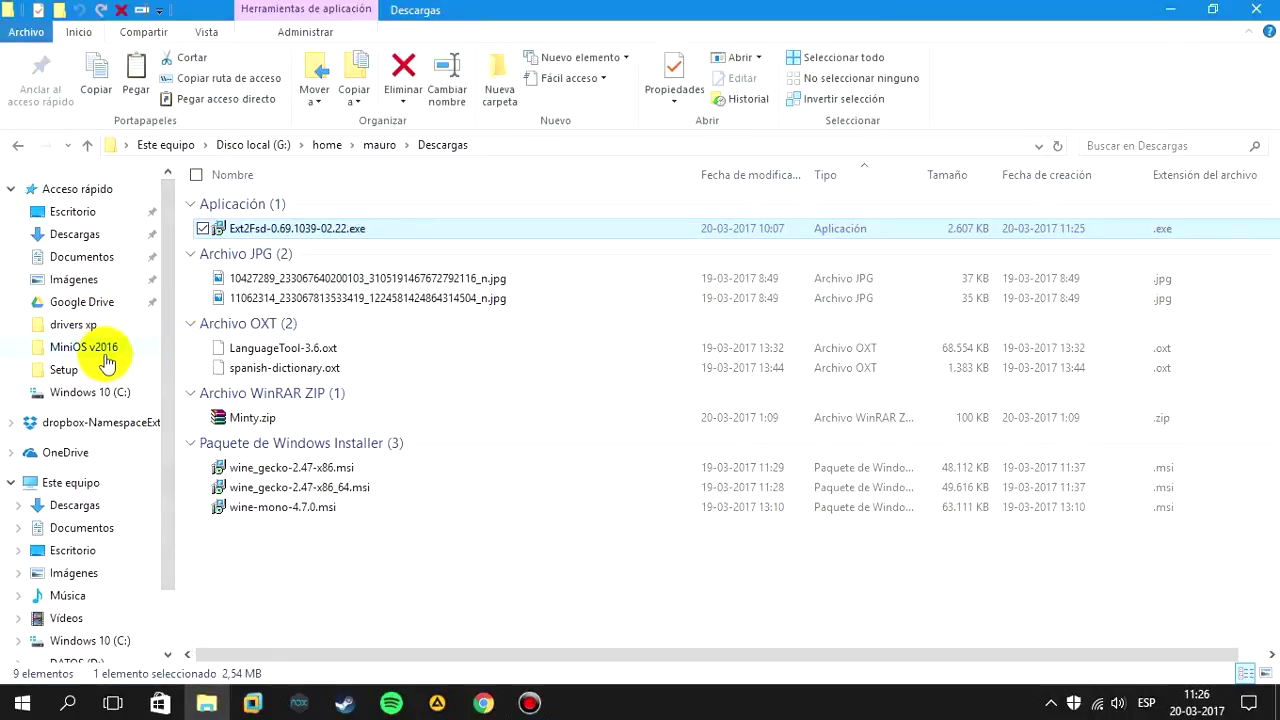
pyautogui.click(70, 482)
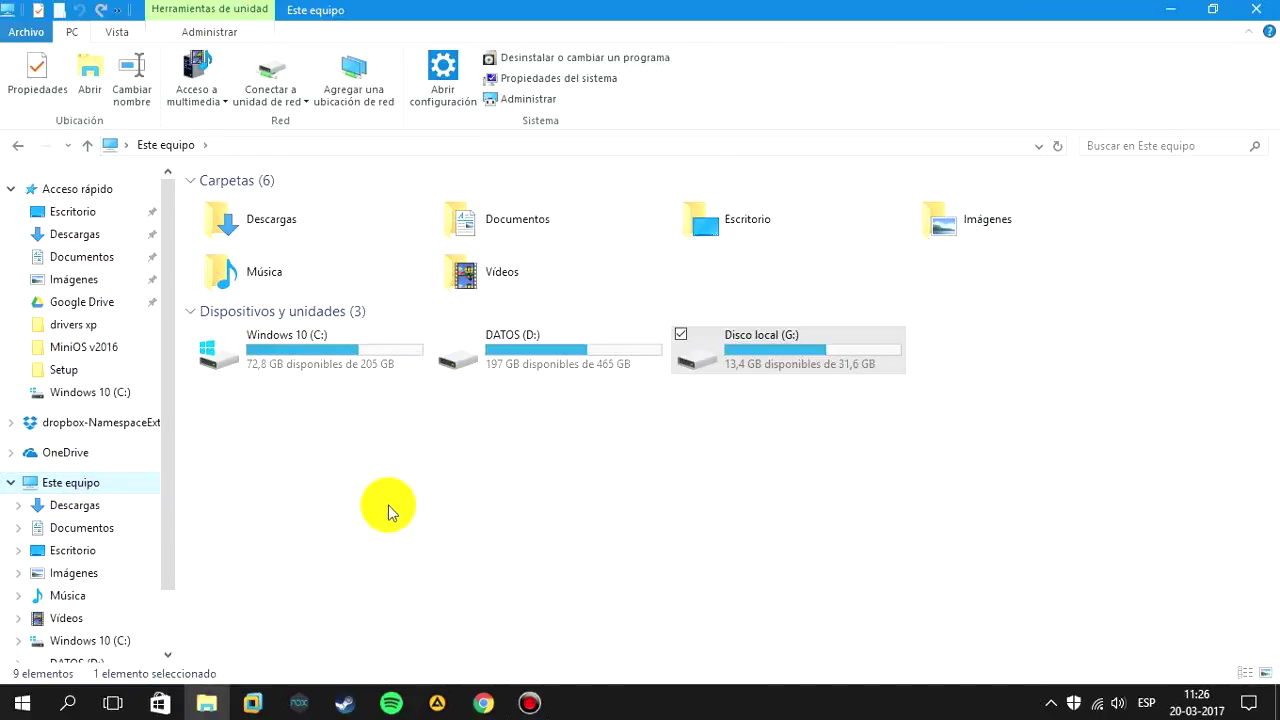
pyautogui.click(520, 360)
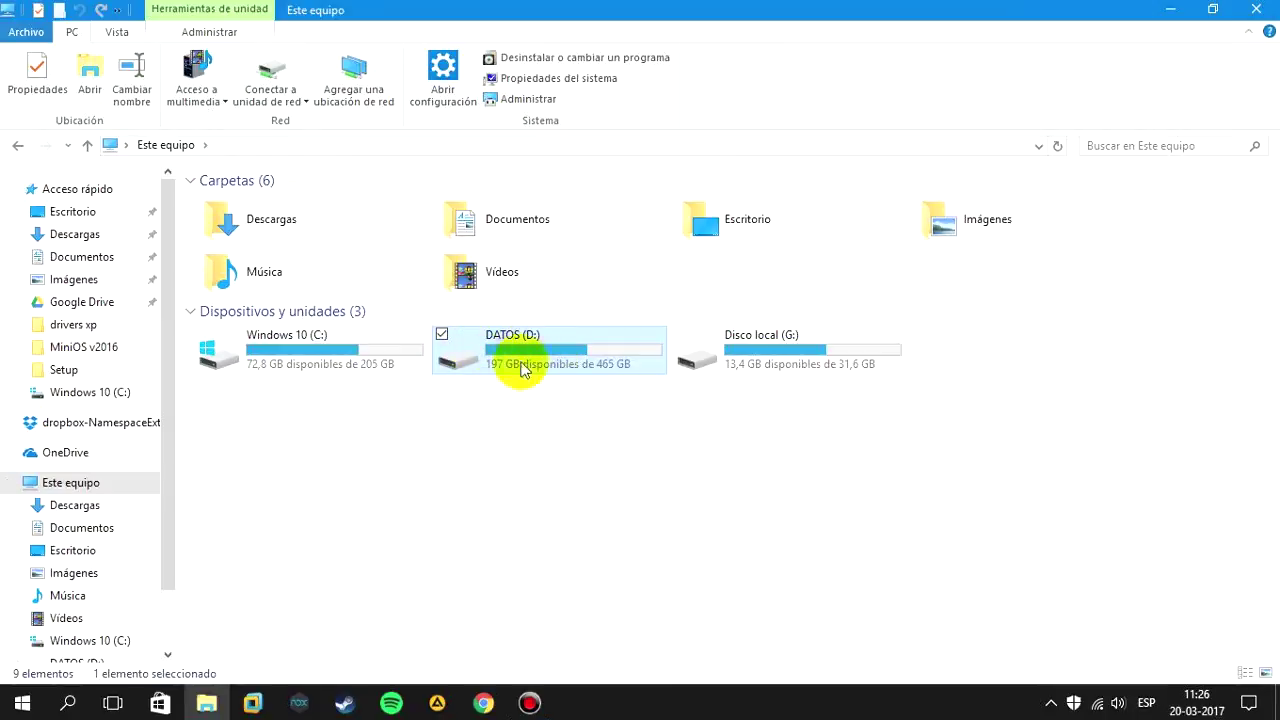
pyautogui.moveTo(472, 372)
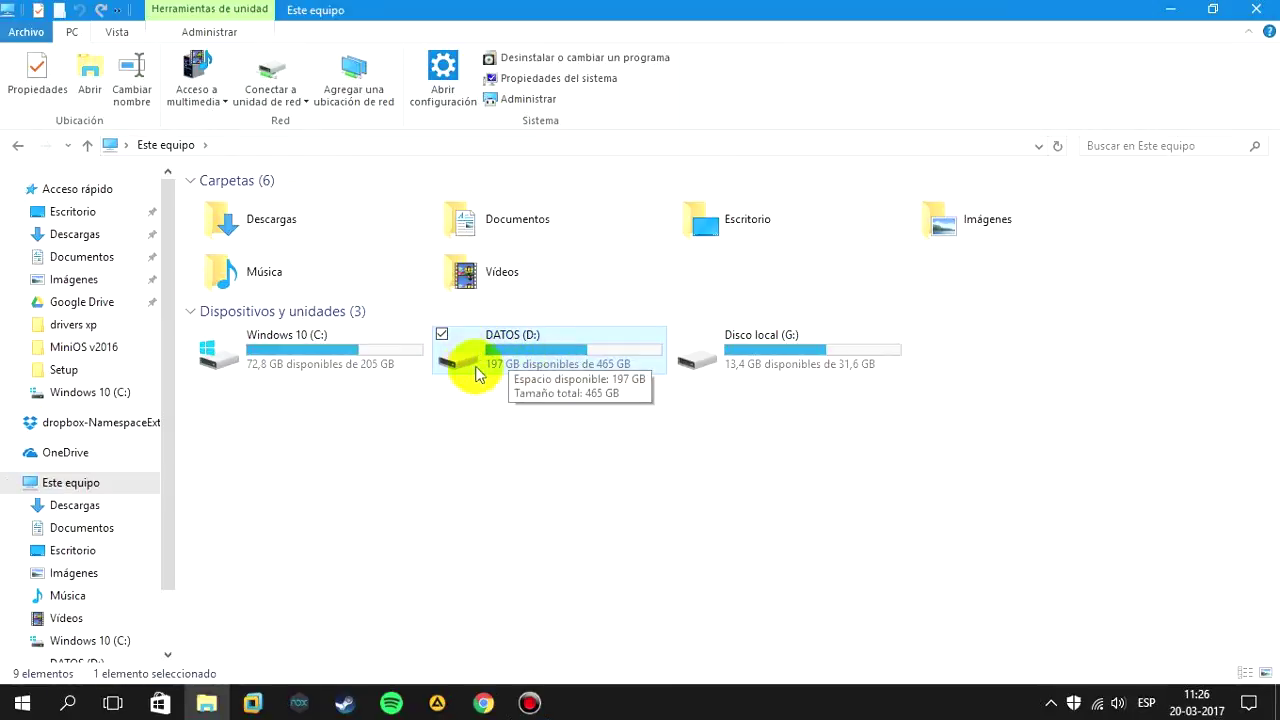
pyautogui.doubleClick(509, 366)
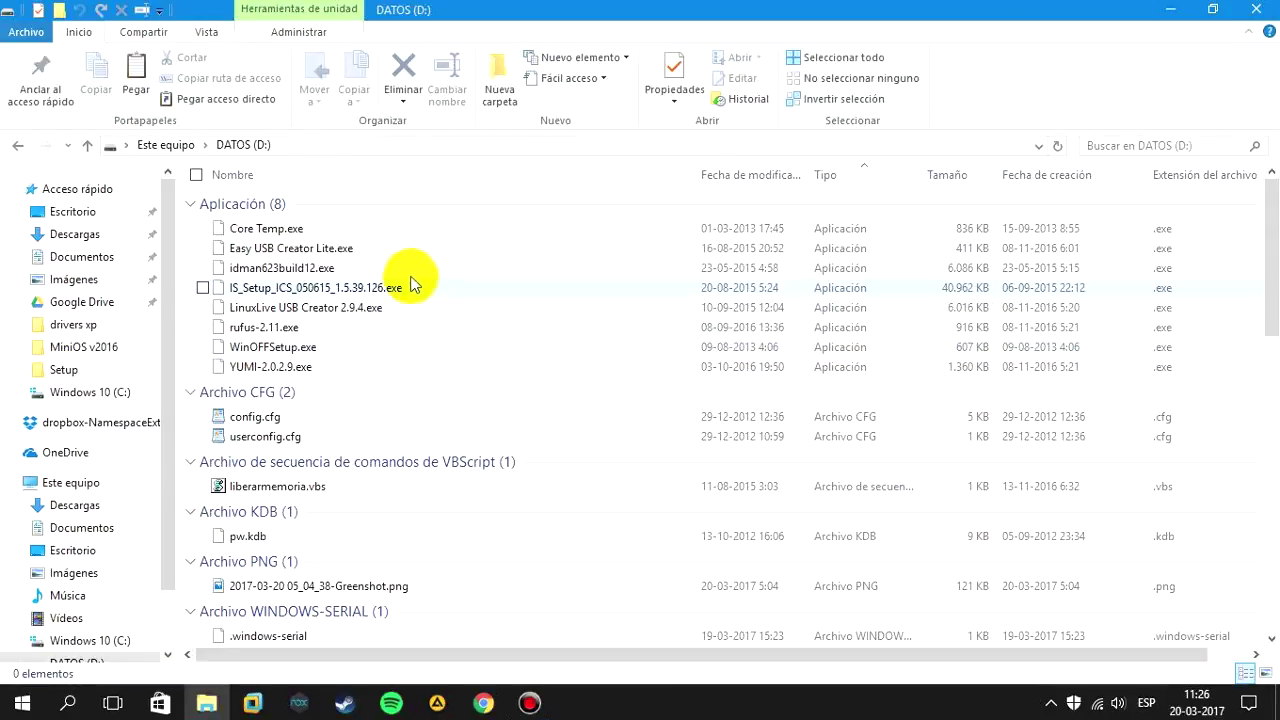
pyautogui.scroll(-10, 410, 280)
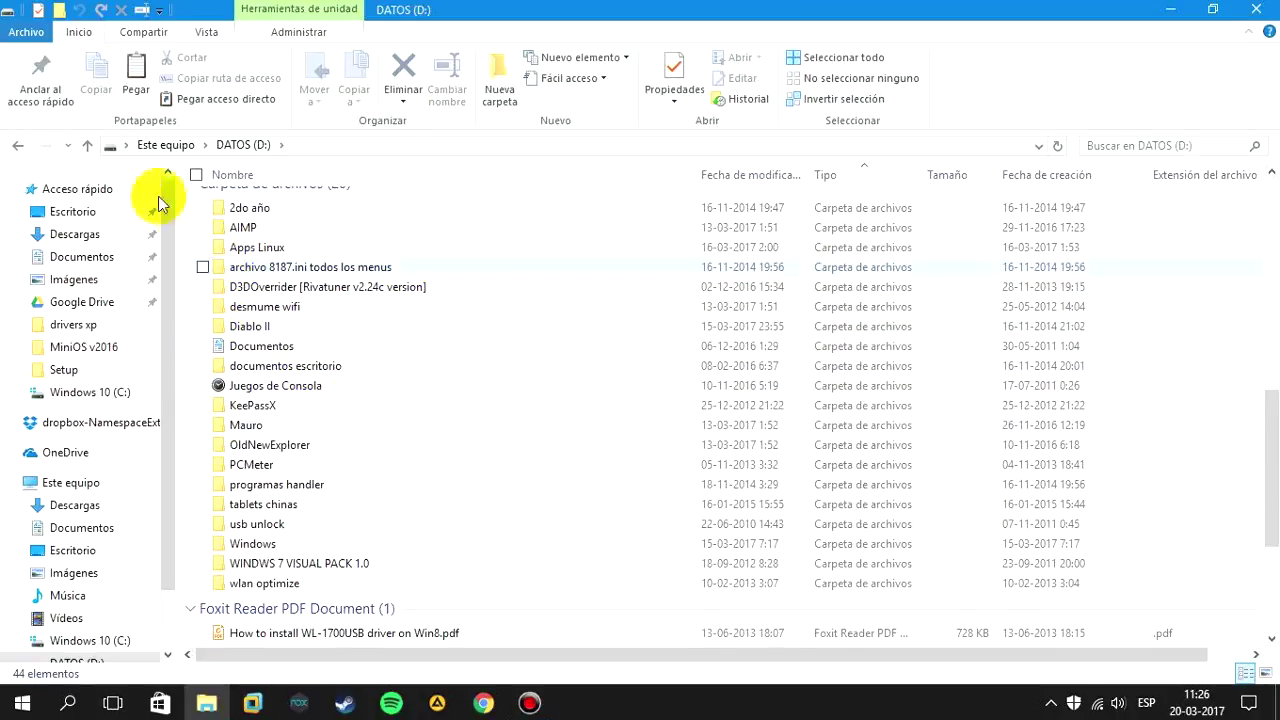
pyautogui.click(17, 146)
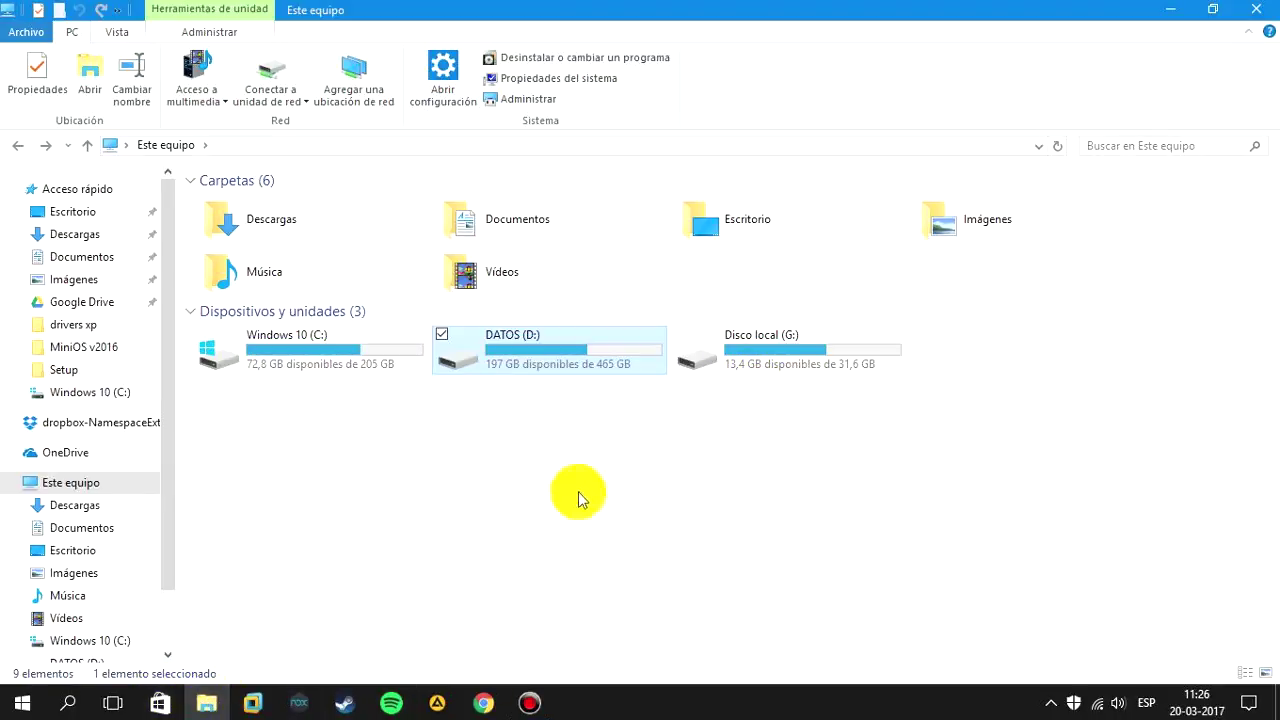
# Open Disco local (G:), look through the user's folder inside home, and minimize File Explorer.
pyautogui.doubleClick(787, 365)
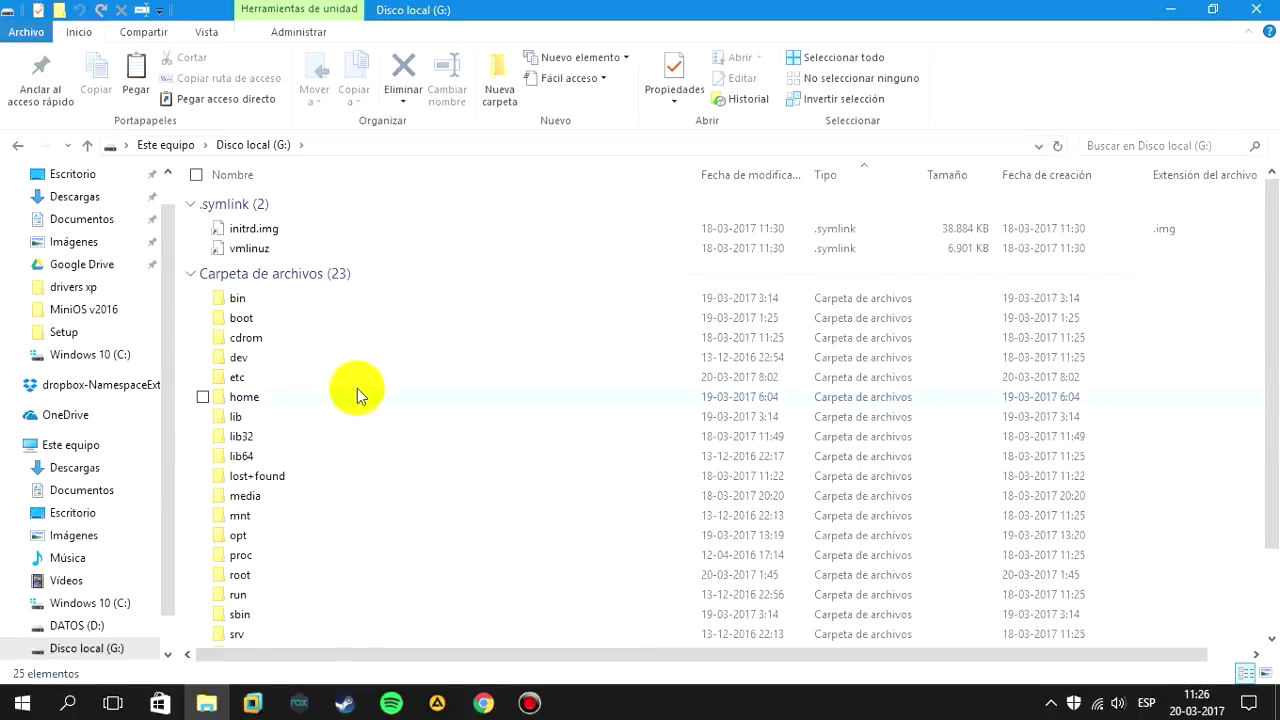
pyautogui.scroll(-2, 357, 388)
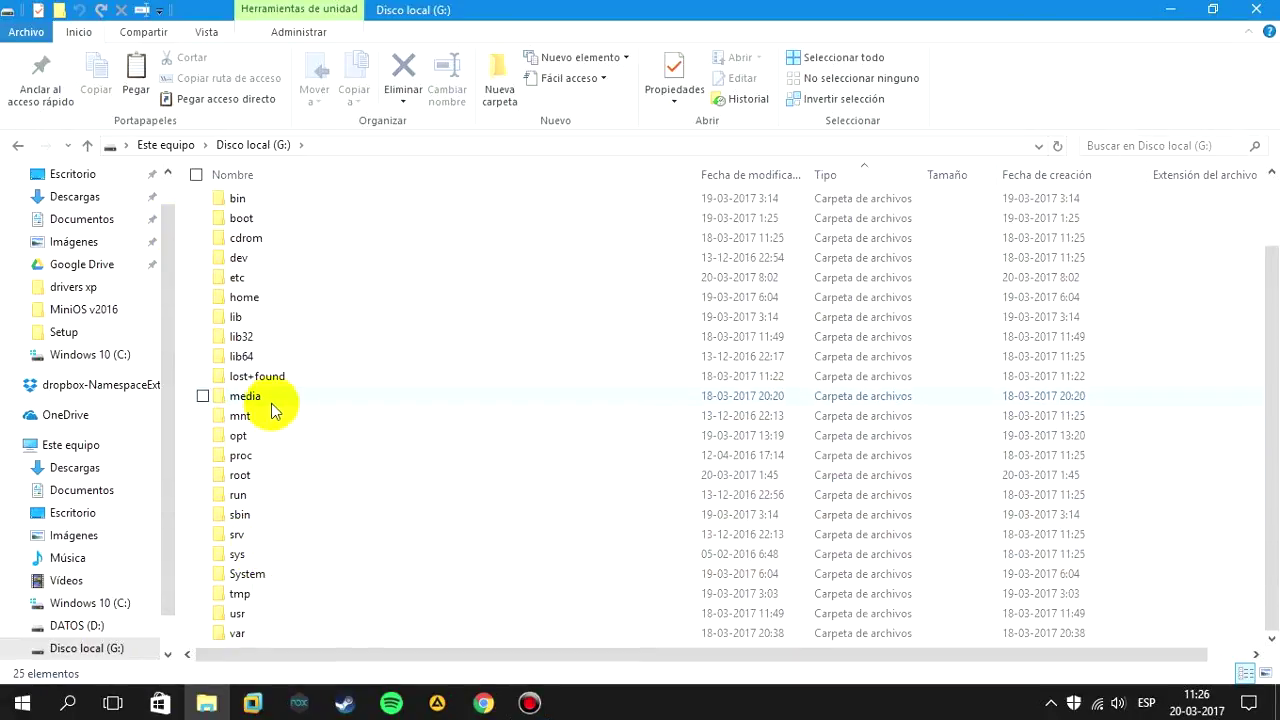
pyautogui.doubleClick(286, 299)
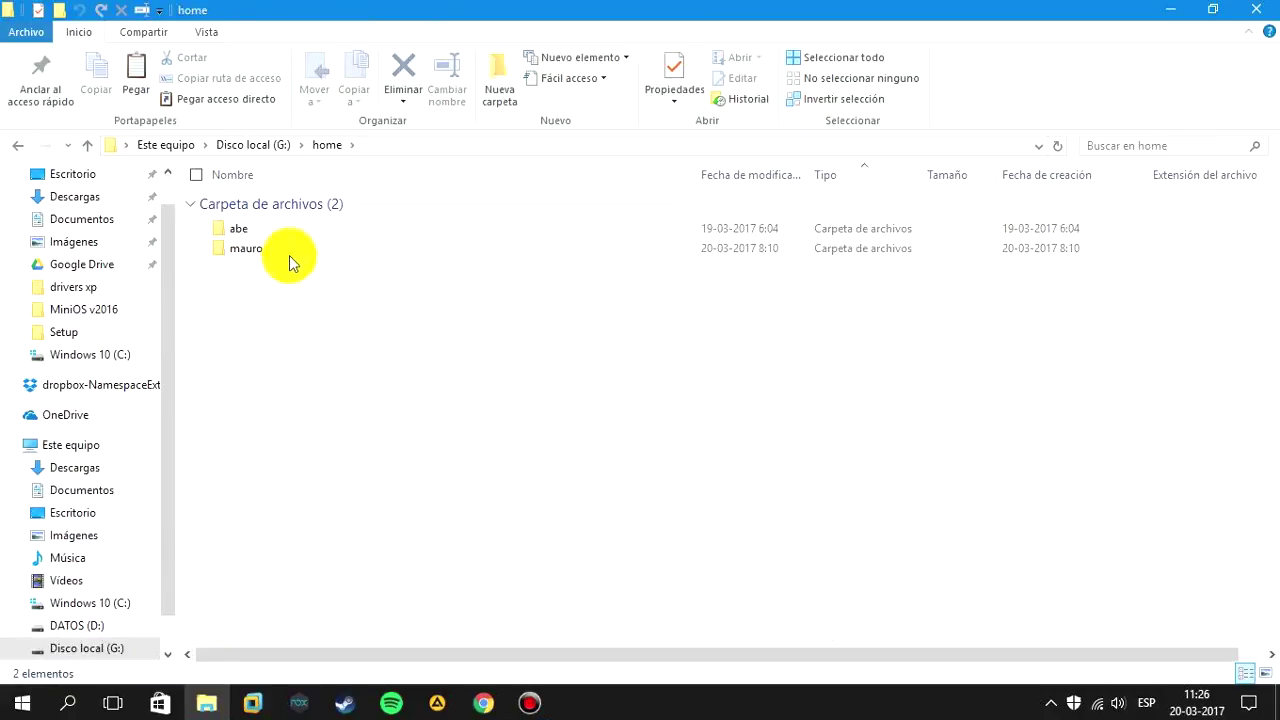
pyautogui.doubleClick(288, 252)
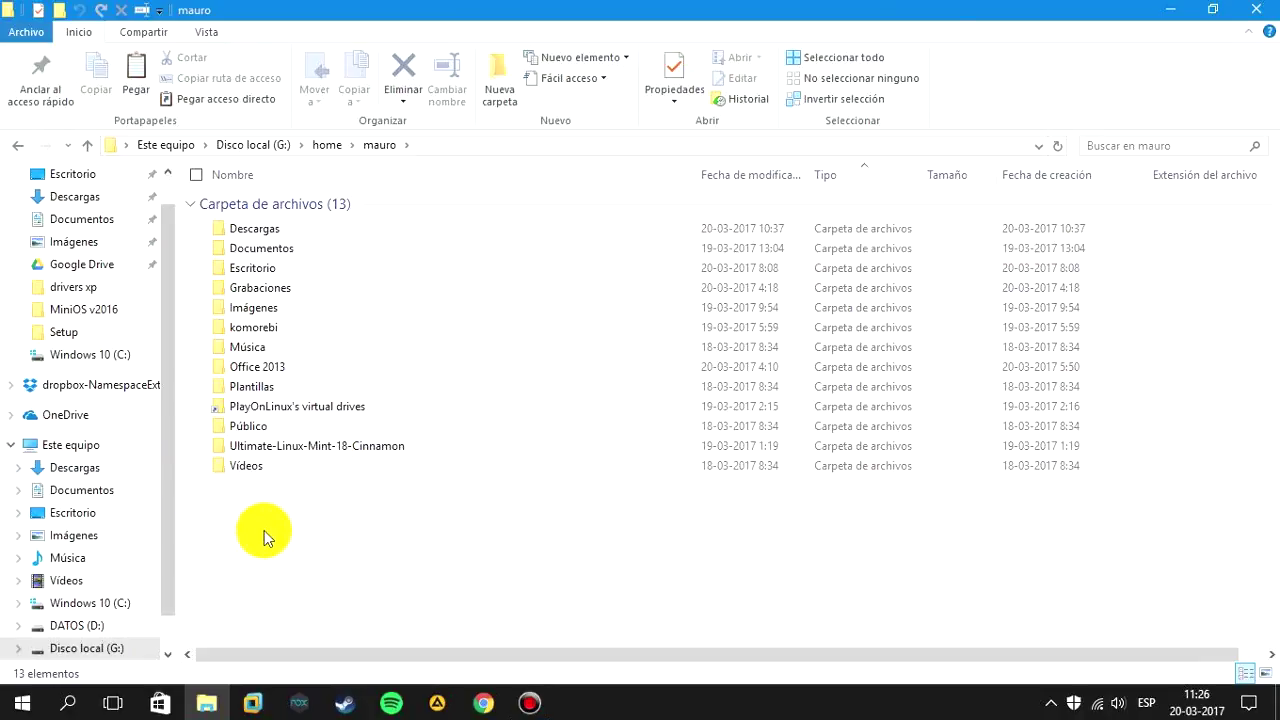
pyautogui.click(1176, 9)
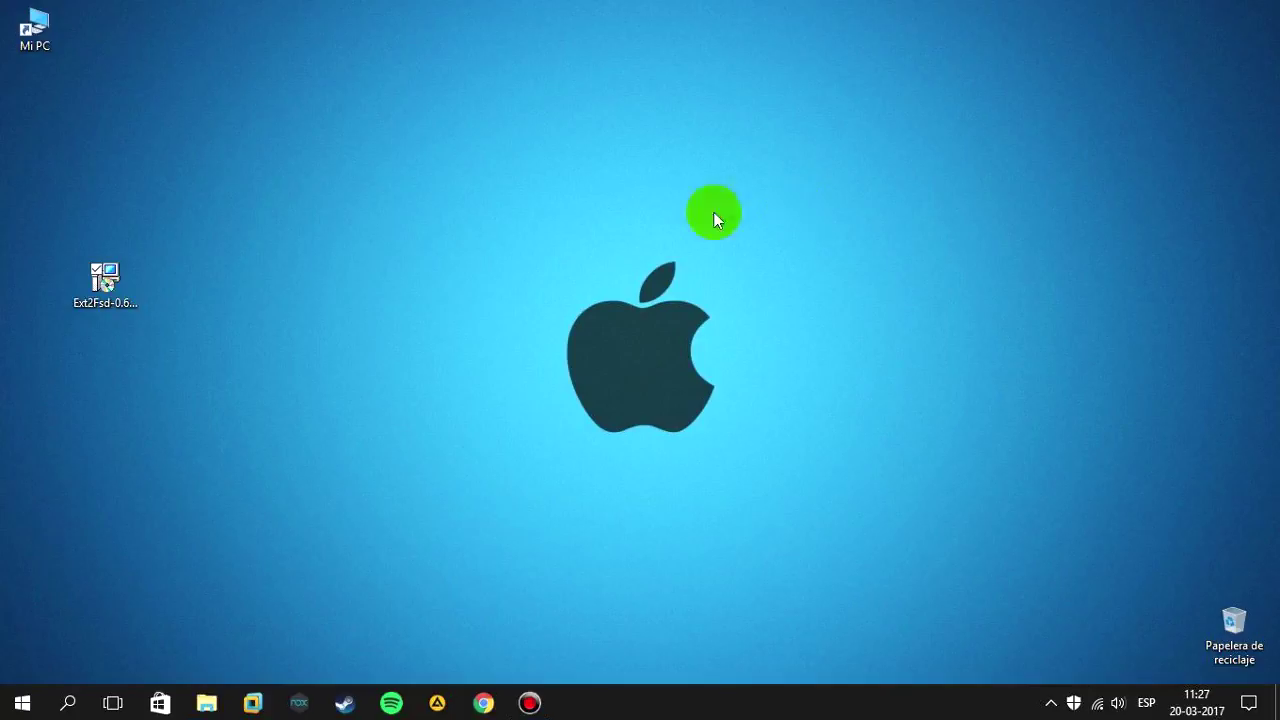
# Restore File Explorer, go back to the home folder on drive G:, and view the drives under Este equipo.
pyautogui.click(206, 703)
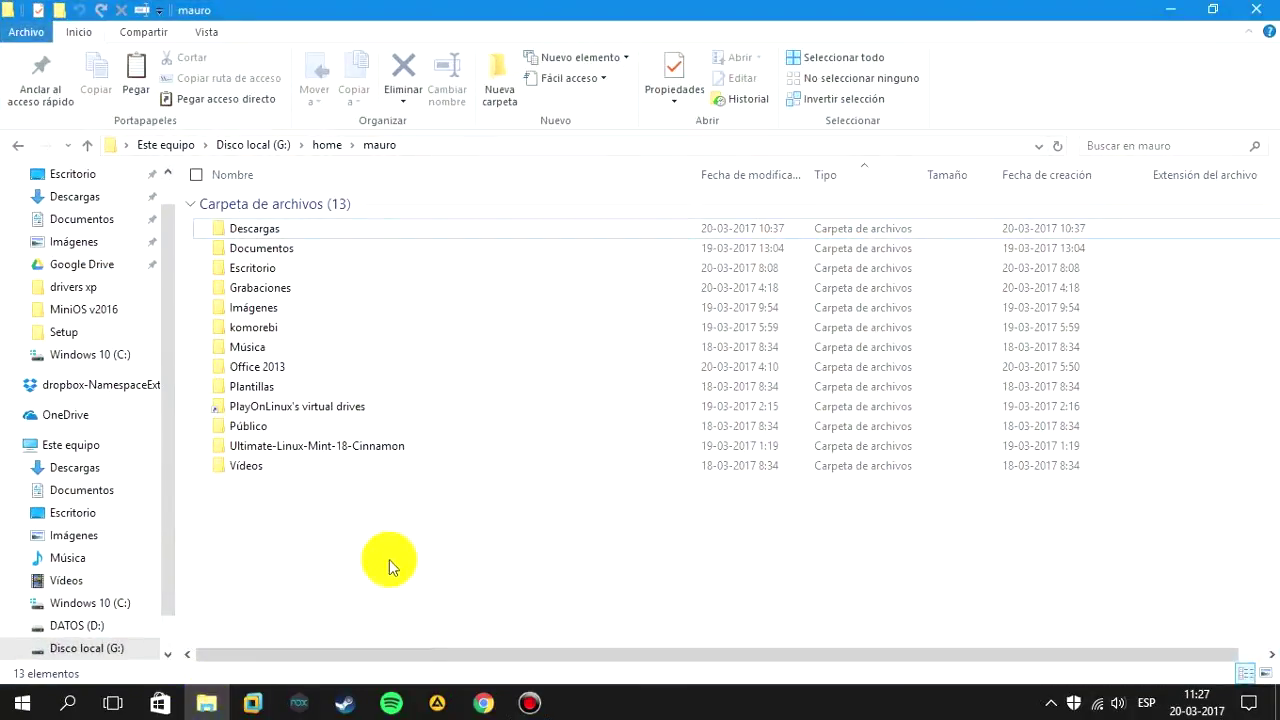
pyautogui.click(17, 145)
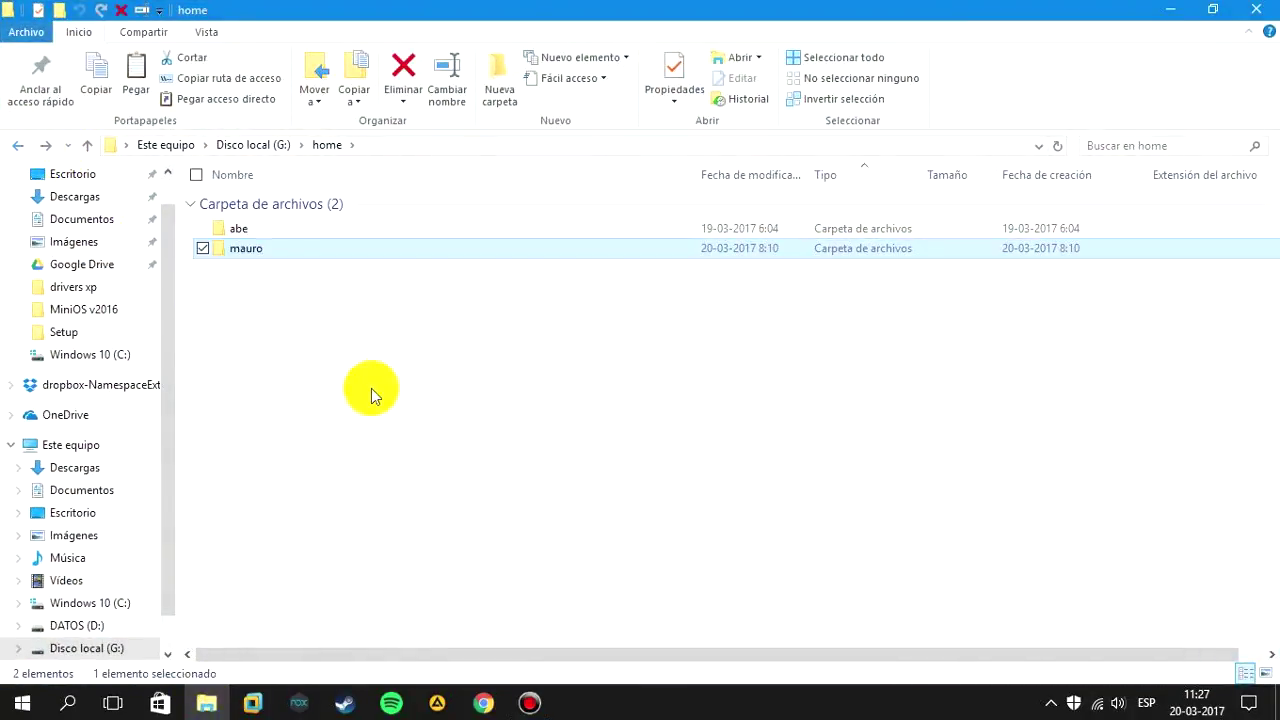
pyautogui.click(1170, 9)
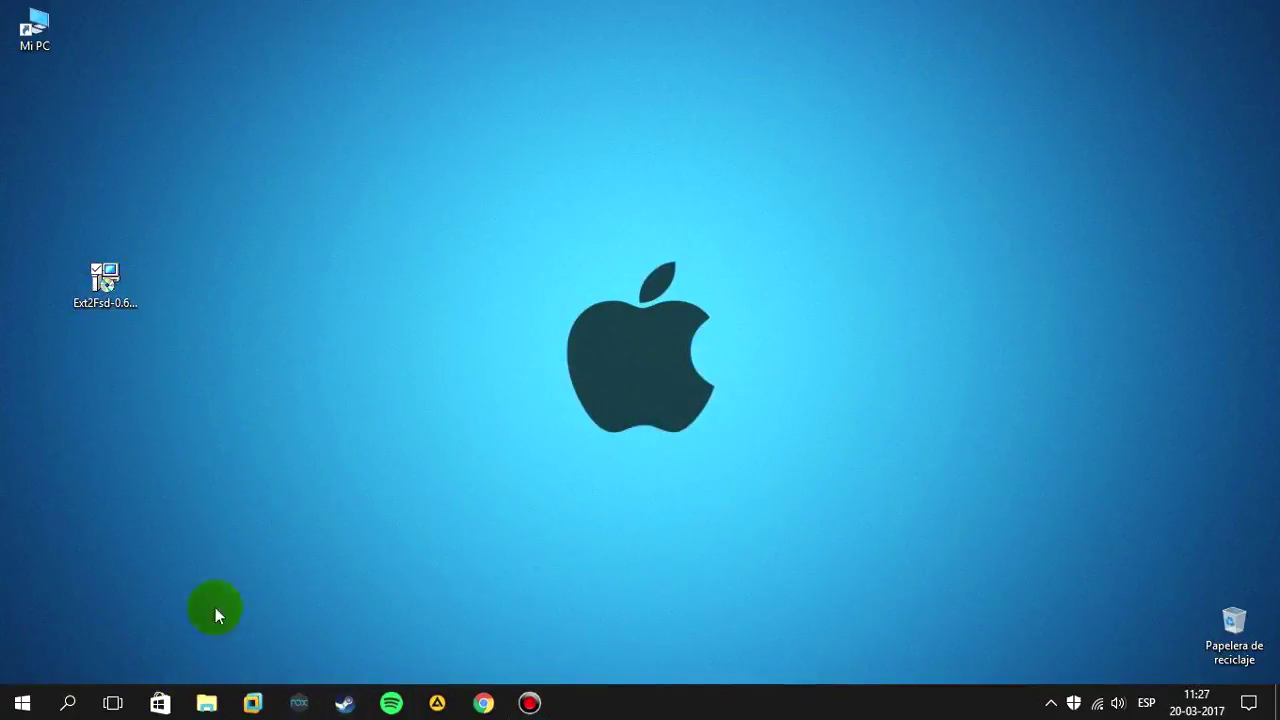
pyautogui.click(206, 703)
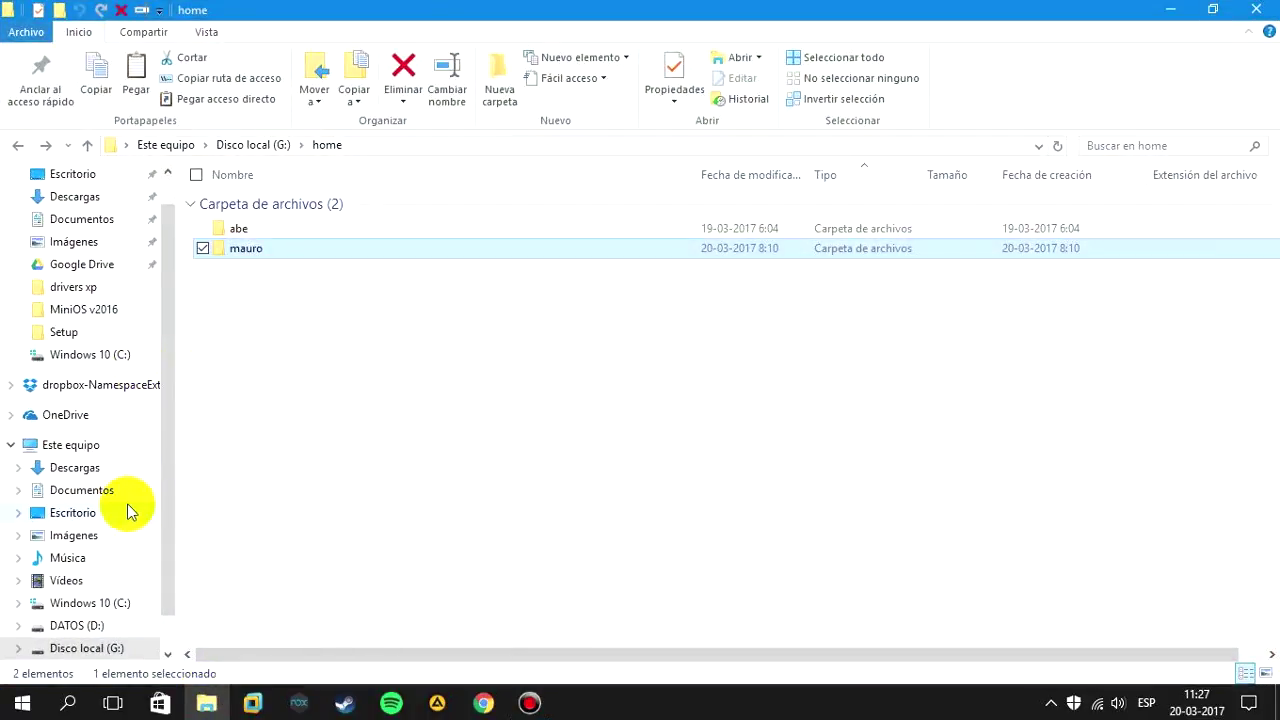
pyautogui.click(114, 441)
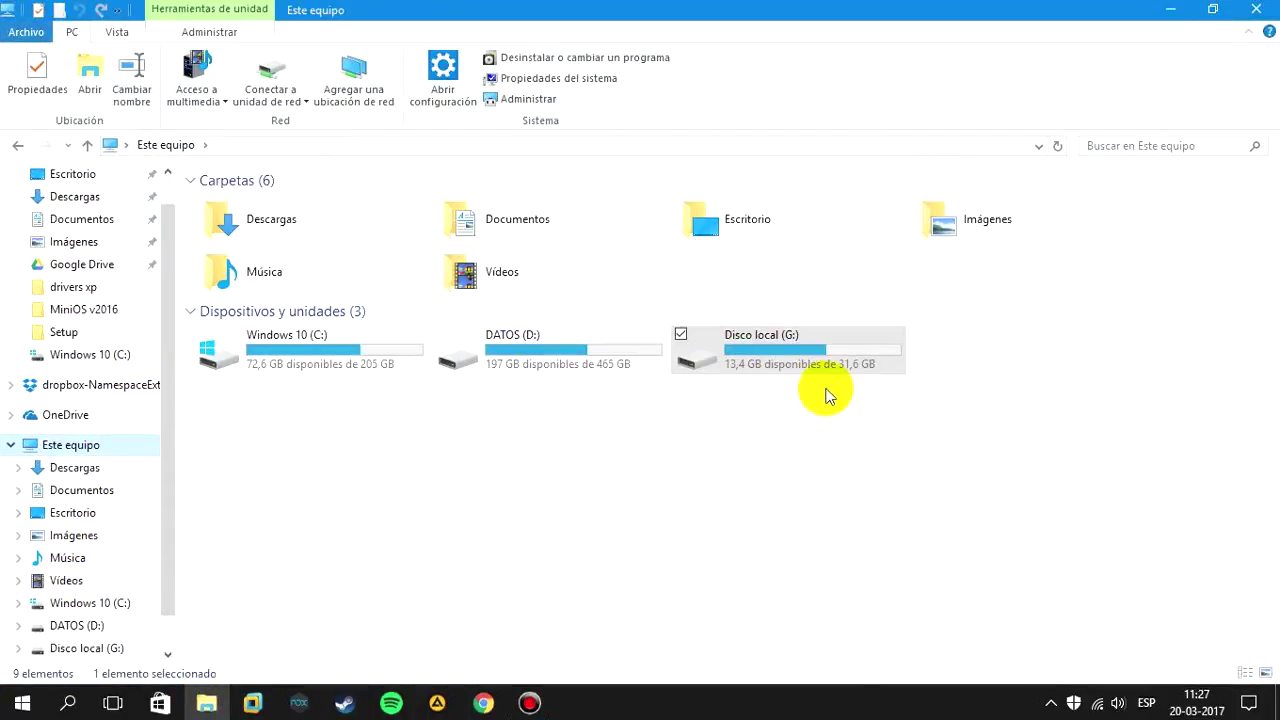
pyautogui.click(793, 515)
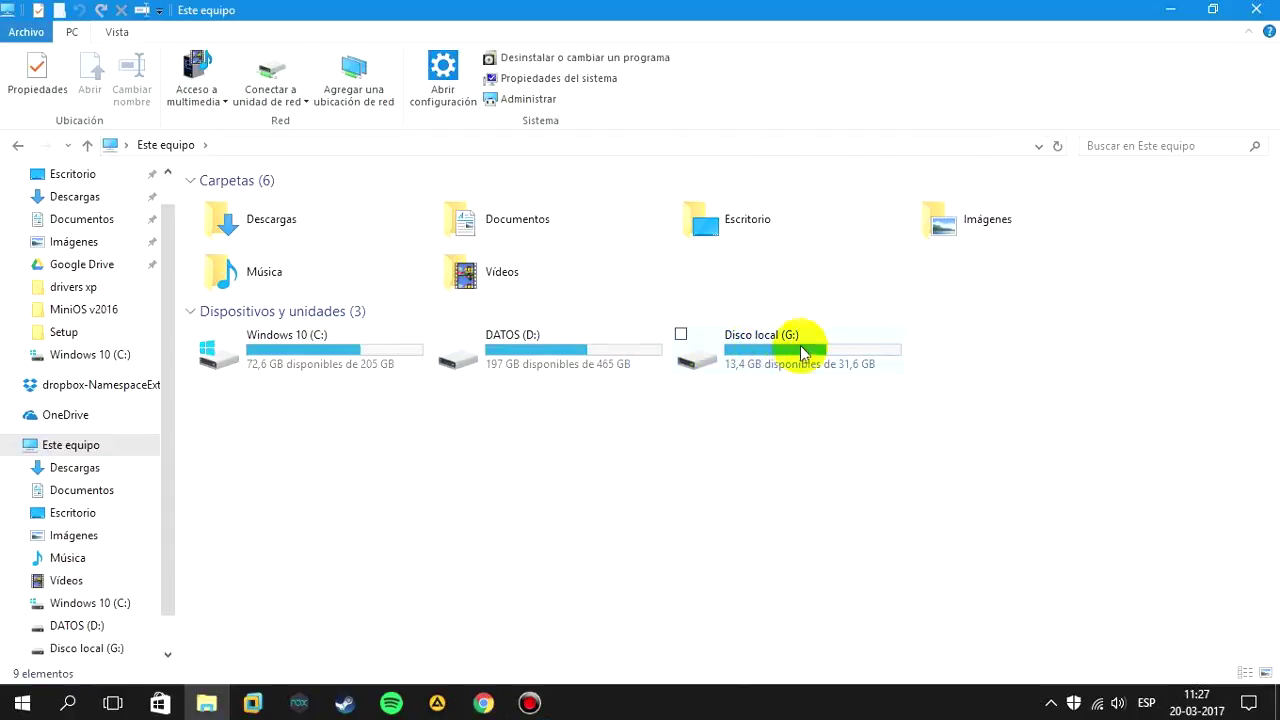
pyautogui.click(1168, 12)
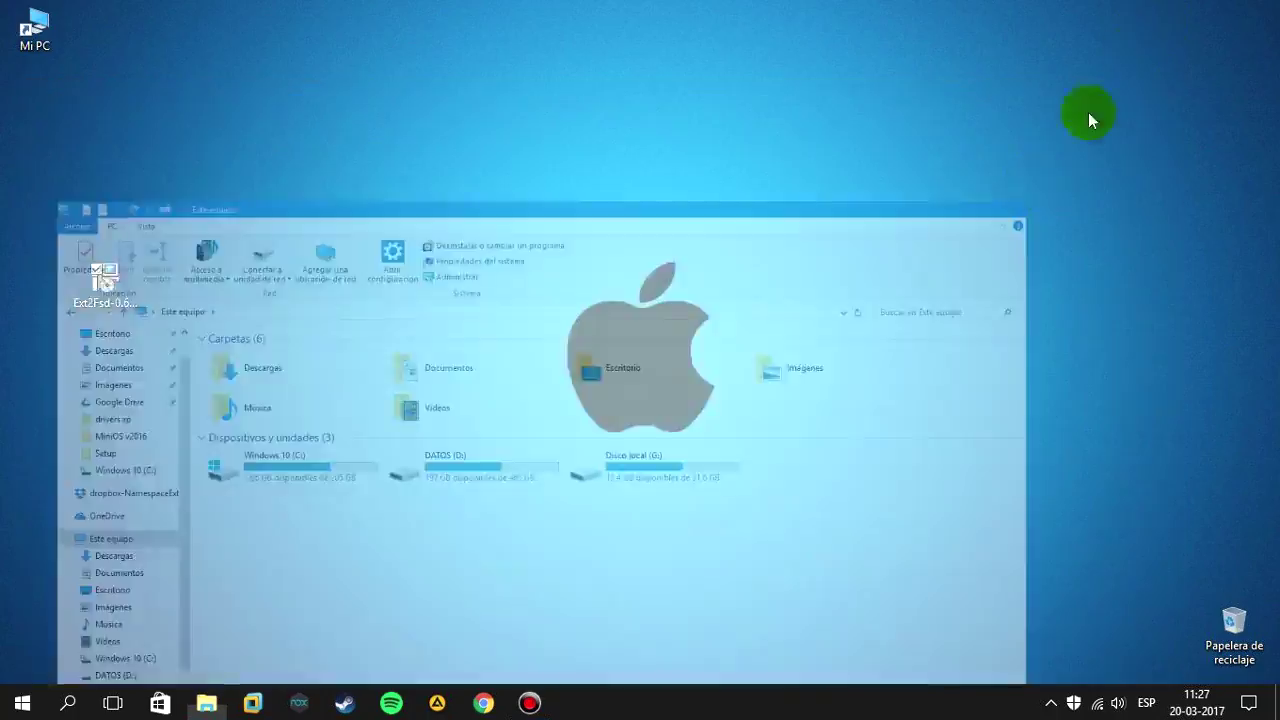
# Open Ext2 Volume Manager and apply Ext2 Management settings for the EXT4 volume (G:) with Automatically mount via Ext2Mgr disabled.
pyautogui.click(1050, 703)
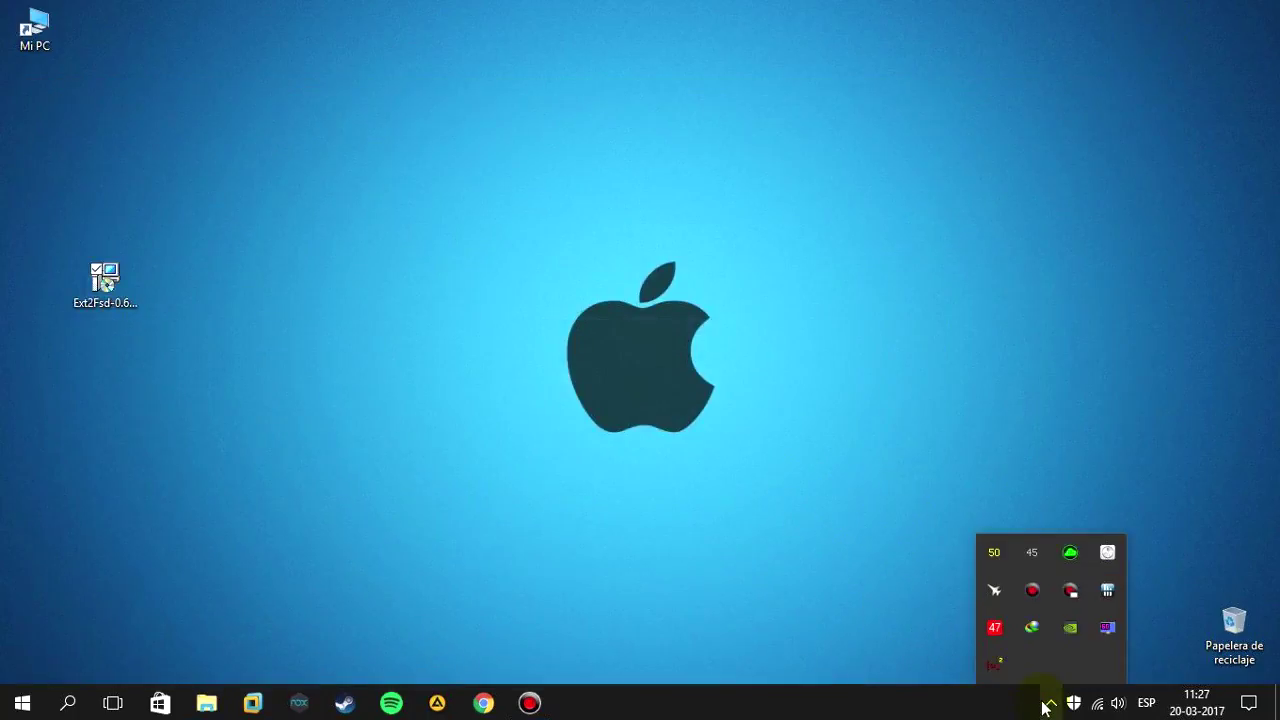
pyautogui.doubleClick(996, 665)
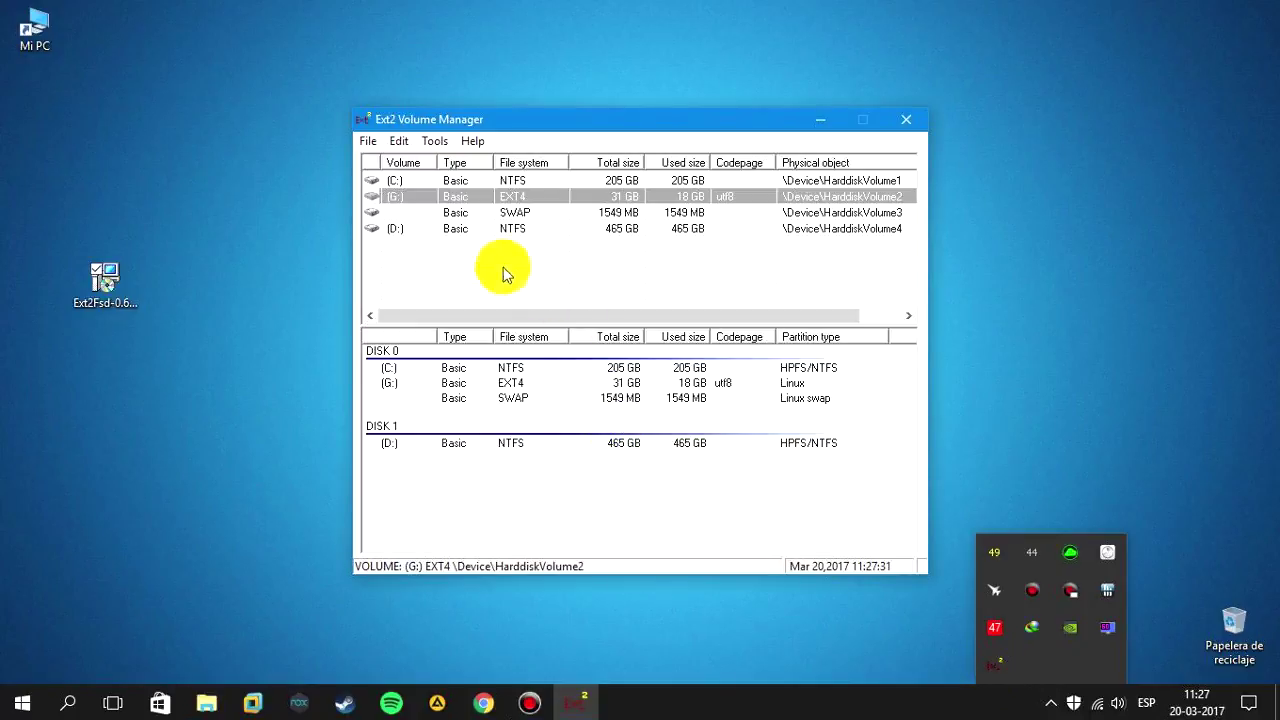
pyautogui.click(460, 213)
pyautogui.click(458, 197)
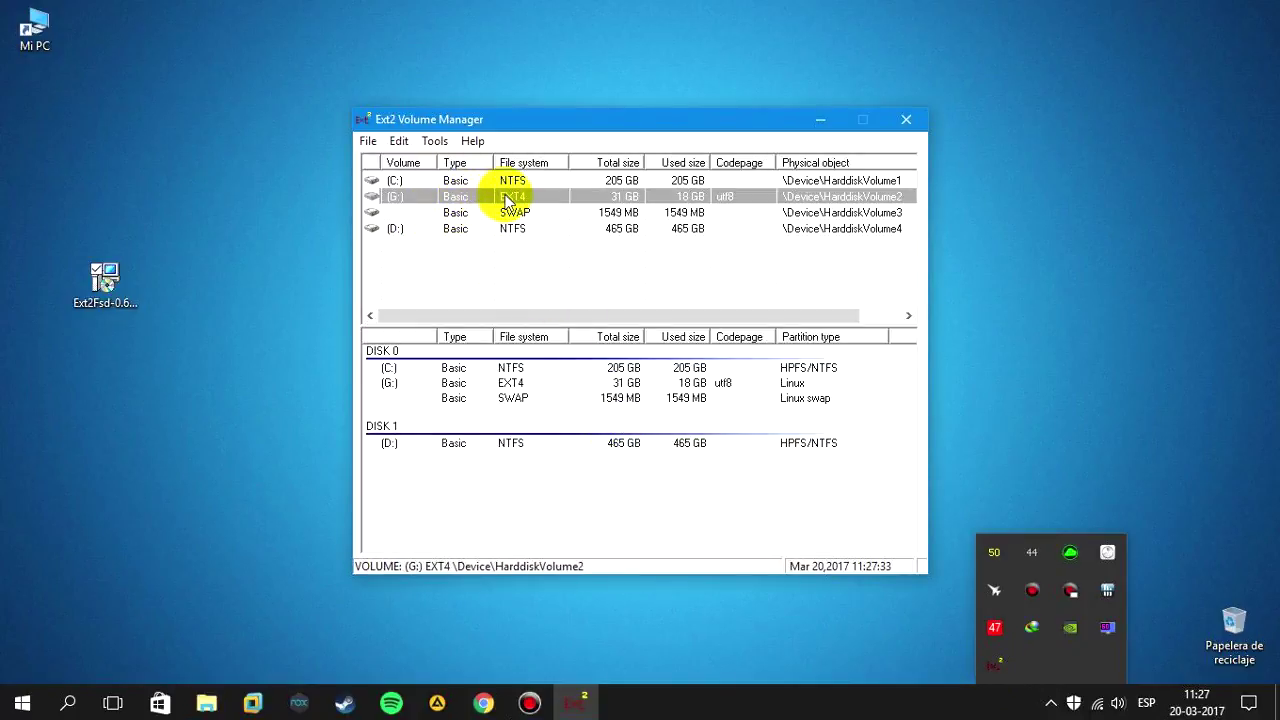
pyautogui.rightClick(507, 199)
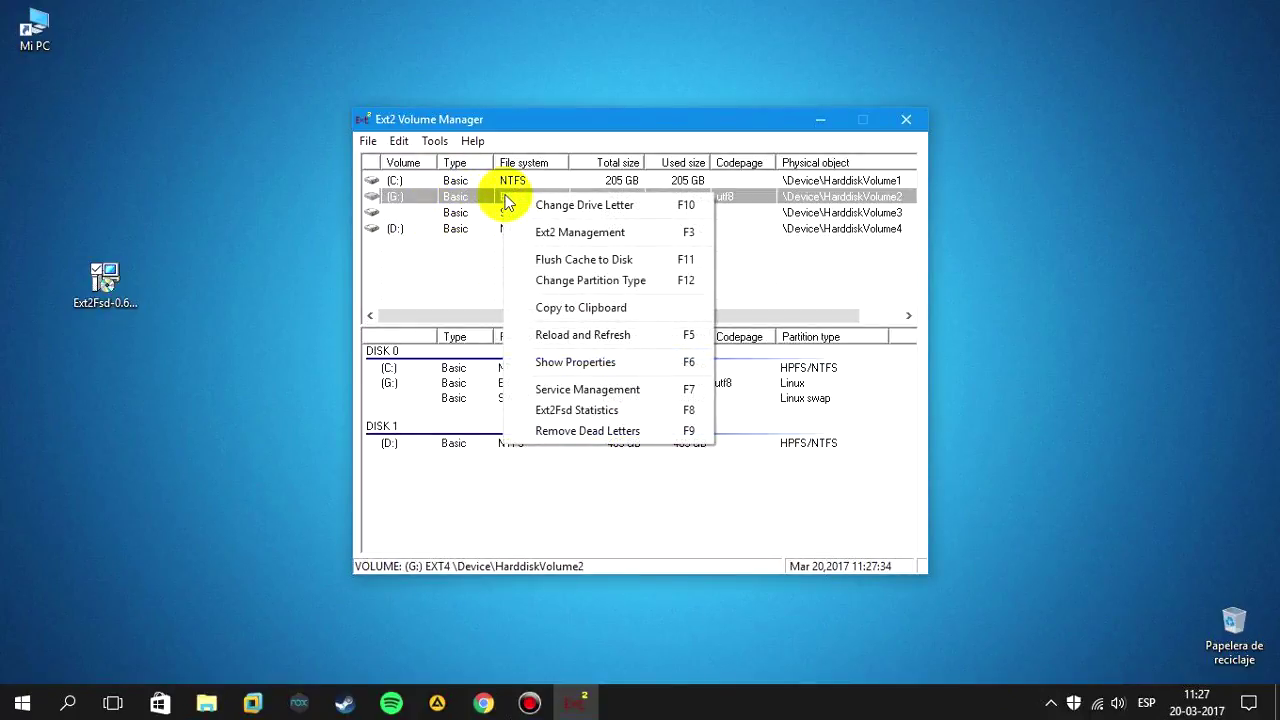
pyautogui.click(562, 233)
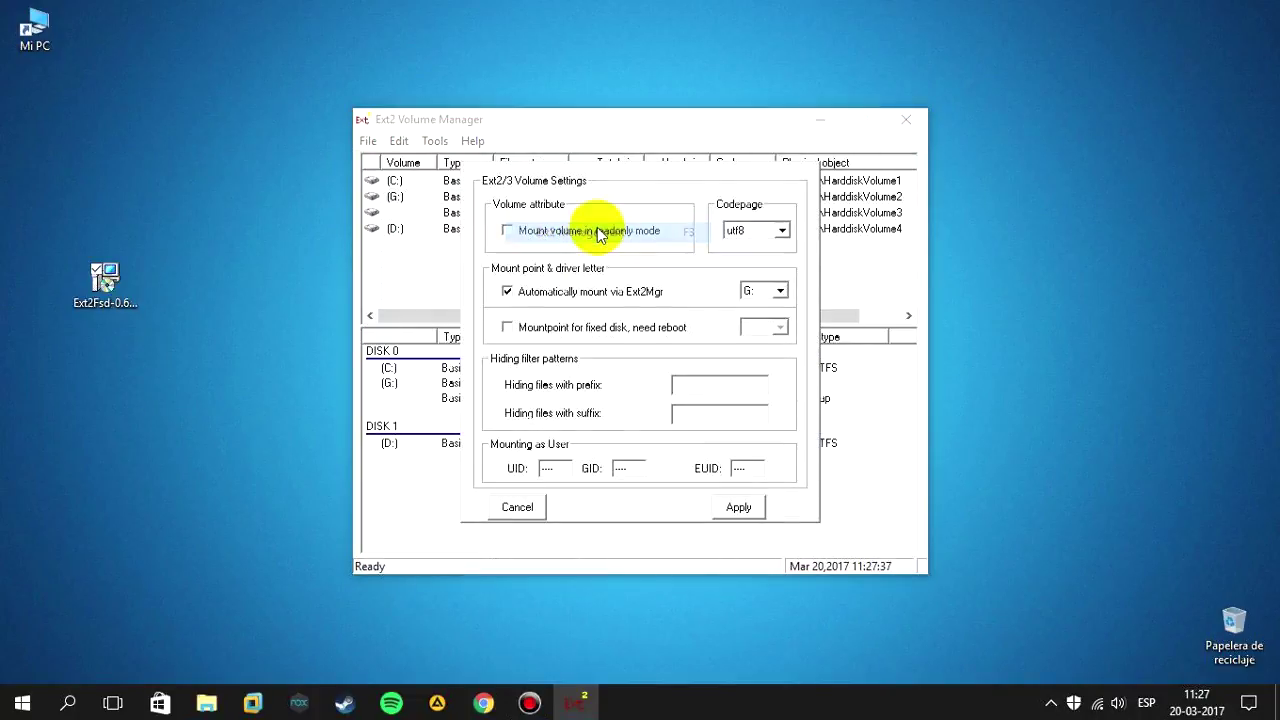
pyautogui.click(508, 292)
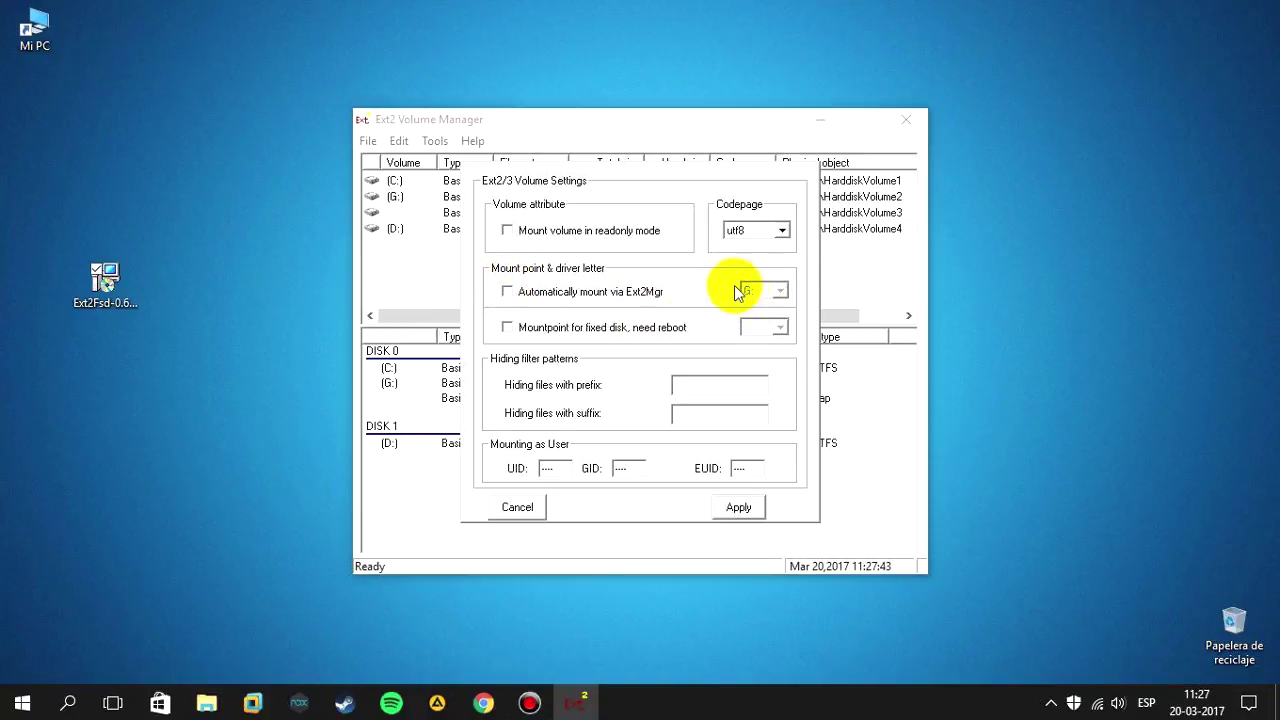
pyautogui.click(743, 511)
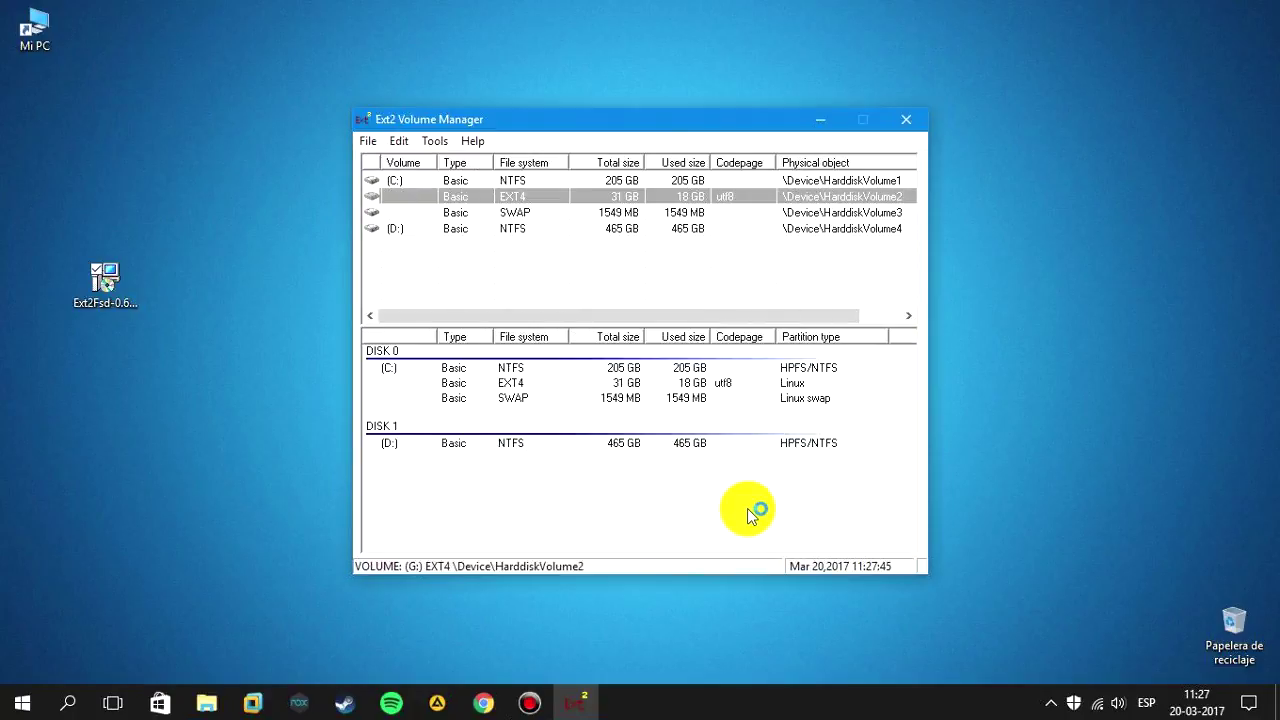
# Close Ext2 Volume Manager and check the drives listed under Este equipo in File Explorer.
pyautogui.click(905, 121)
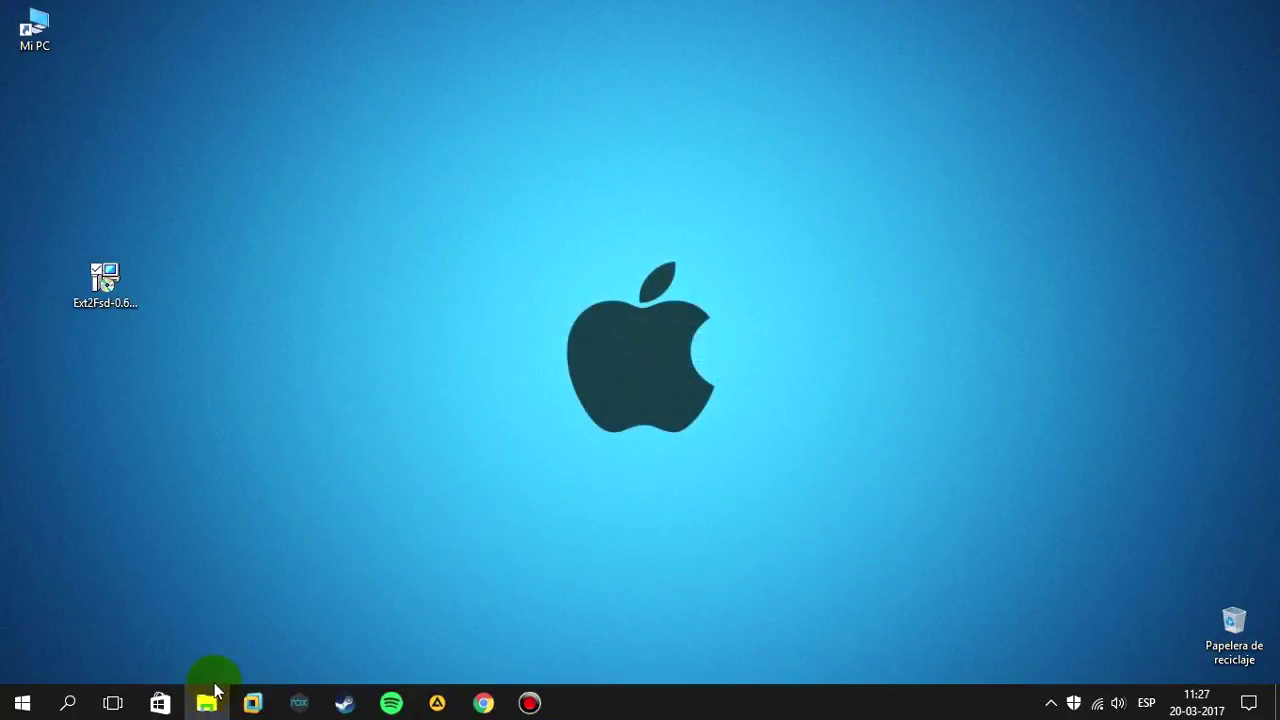
pyautogui.click(207, 703)
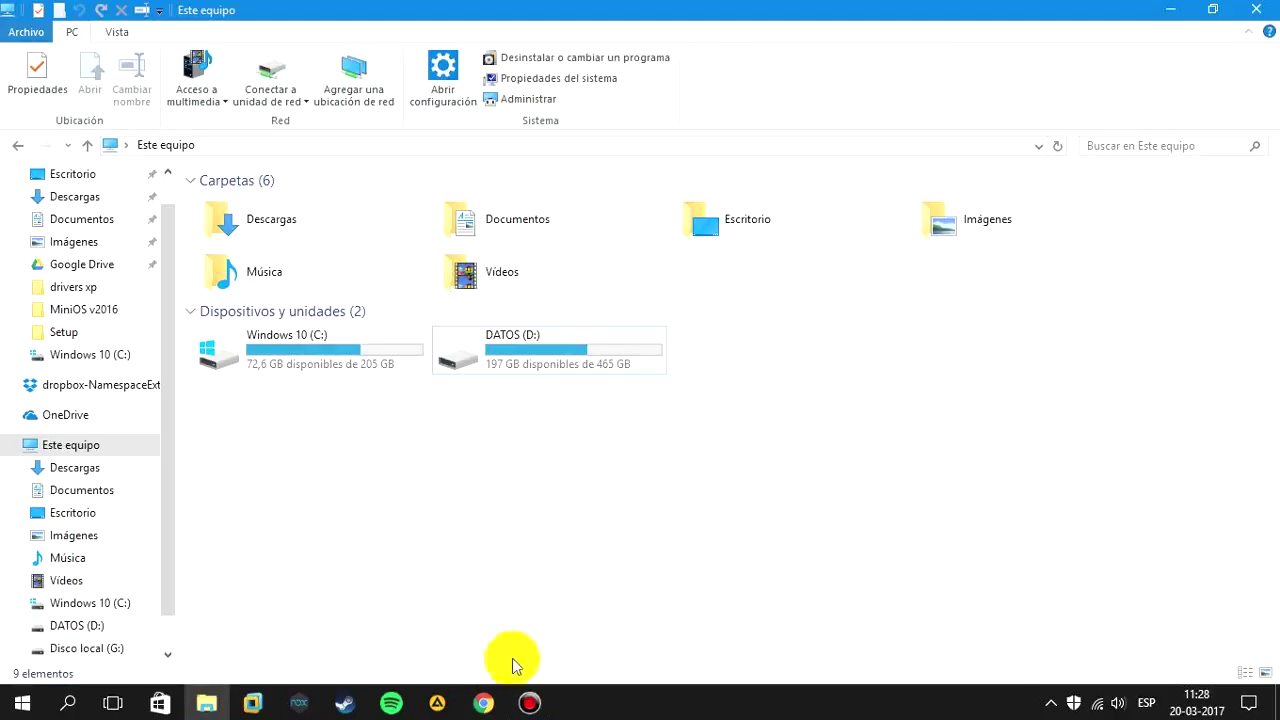
pyautogui.moveTo(530, 700)
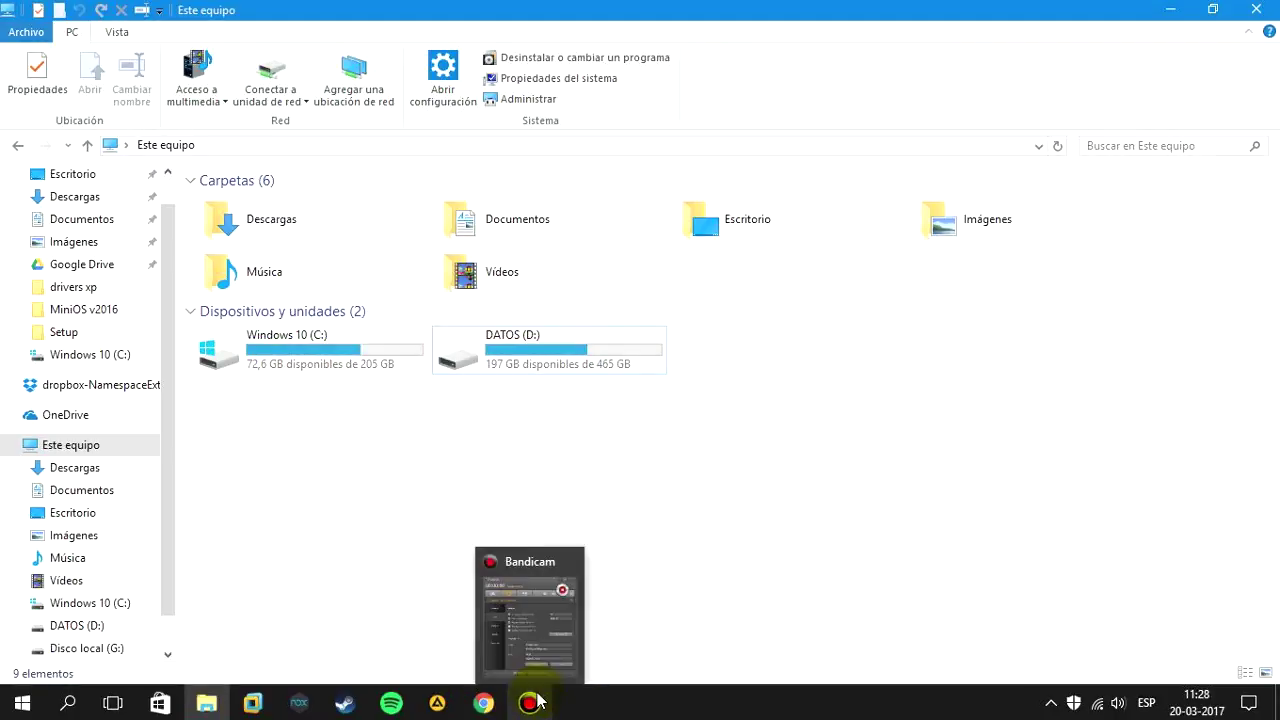
pyautogui.click(532, 702)
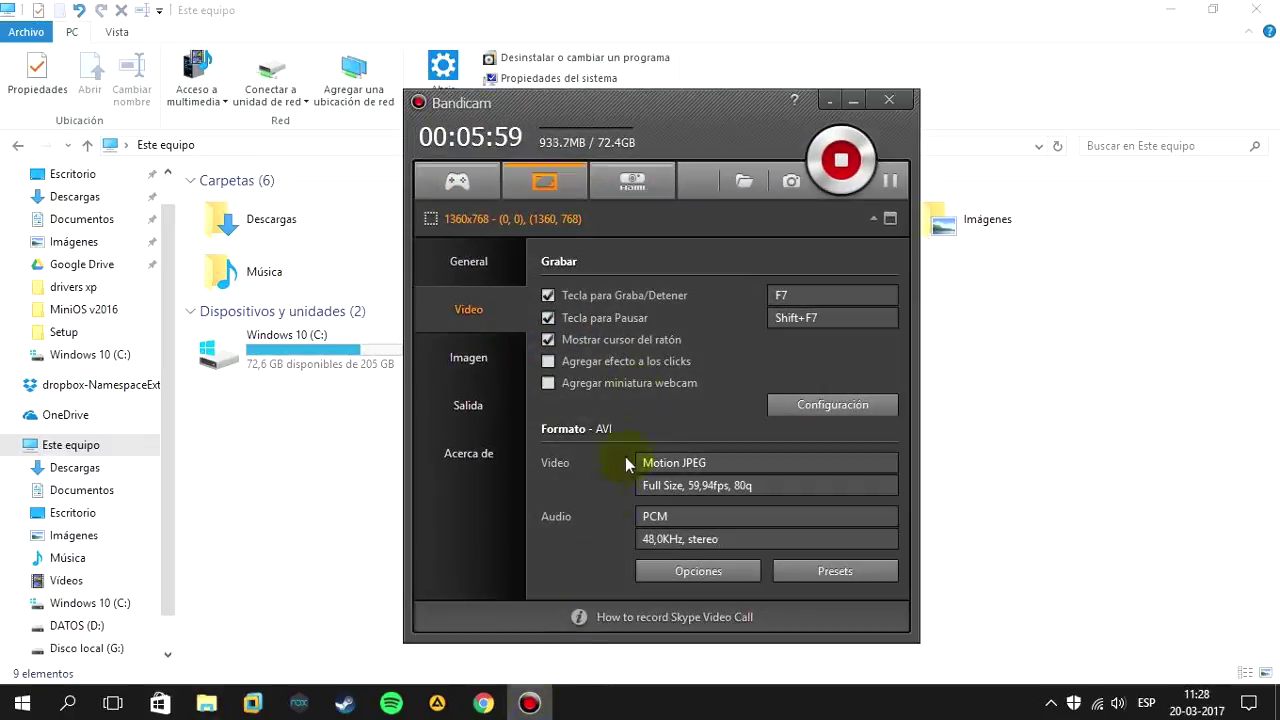